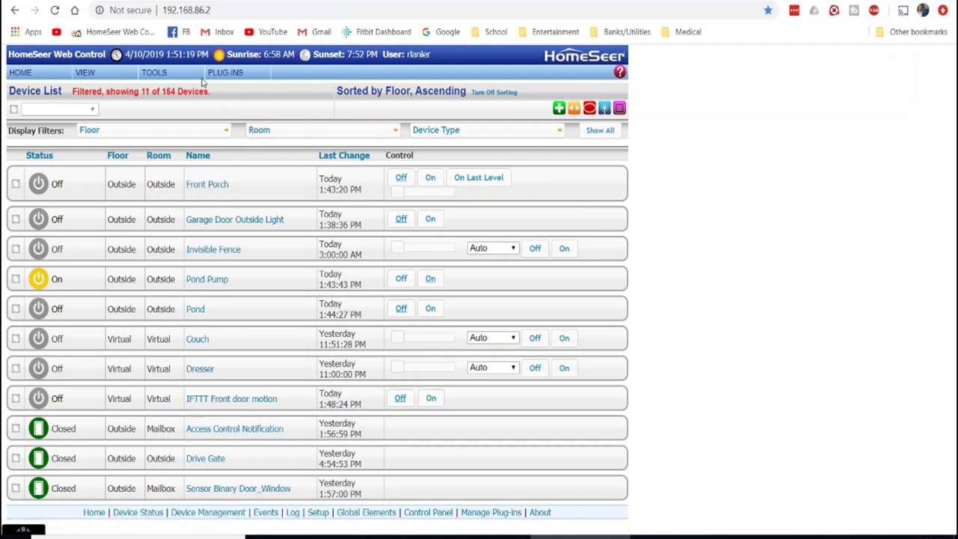
- Open the TOOLS menu from the HomeSeer device list
left_click(154, 72)
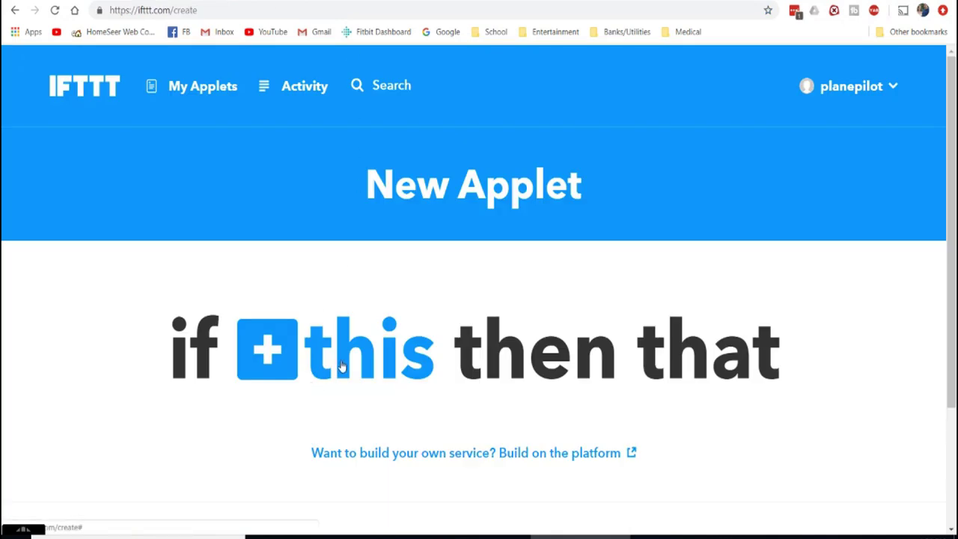
- Create a Wyze 'Motion is detected' trigger for the Front Door camera
left_click(340, 364)
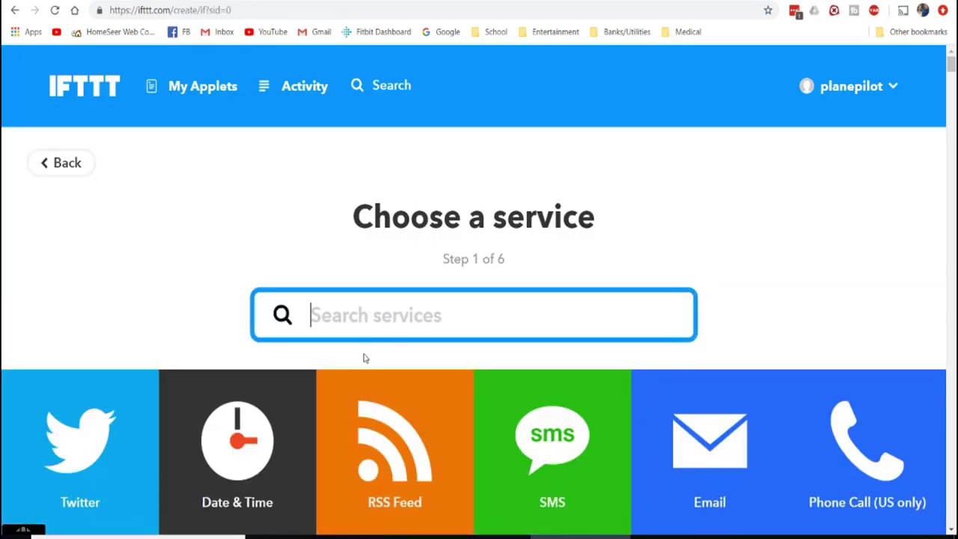
type("w")
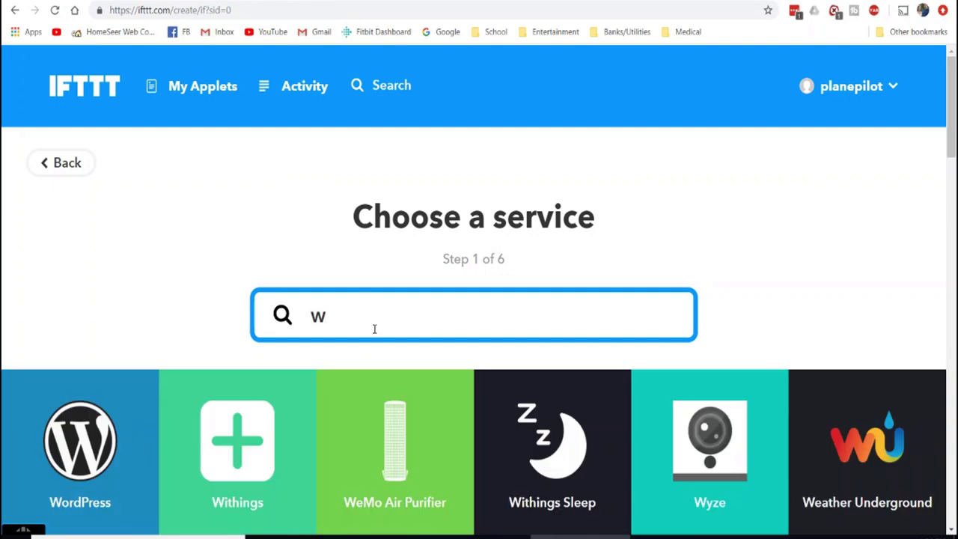
type("yz")
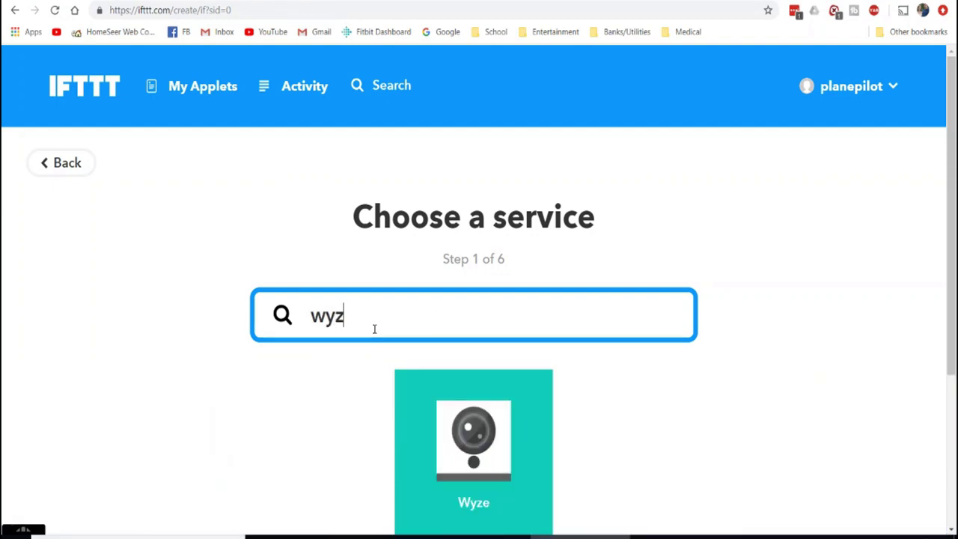
left_click(457, 384)
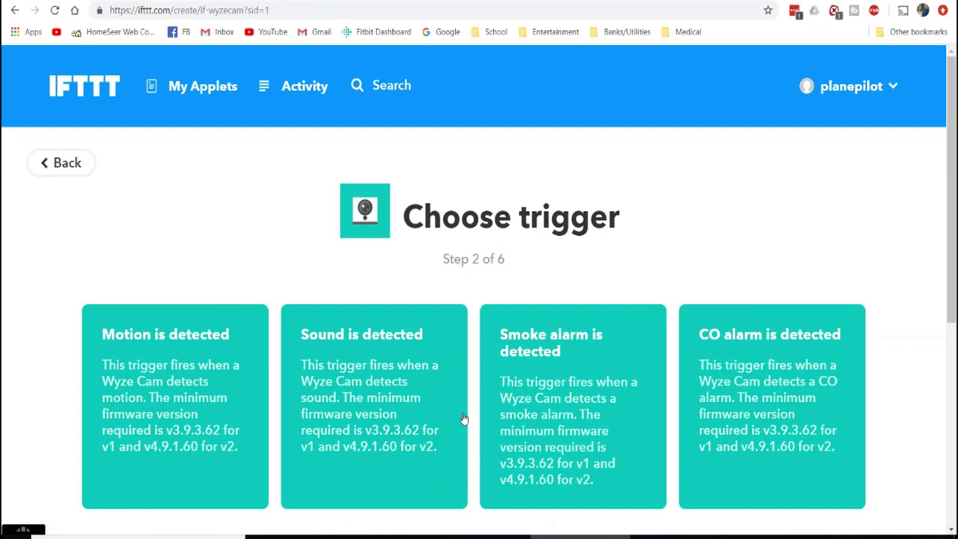
left_click(159, 356)
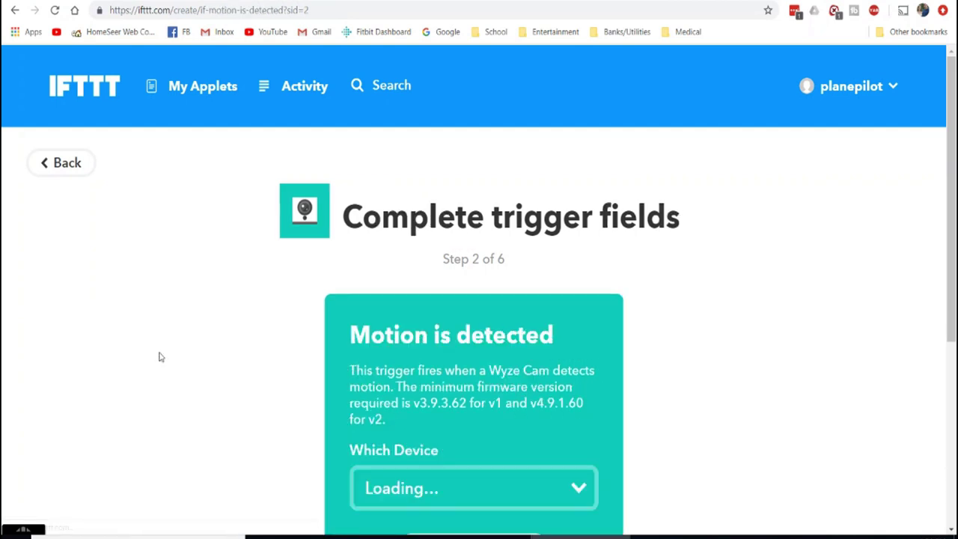
scroll(202, 348, "down", 2)
left_click(526, 367)
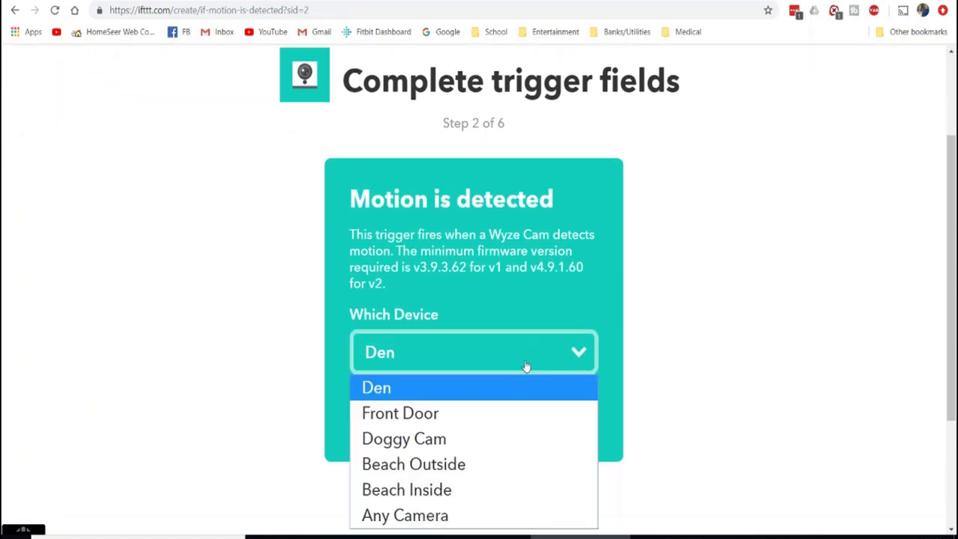
left_click(443, 412)
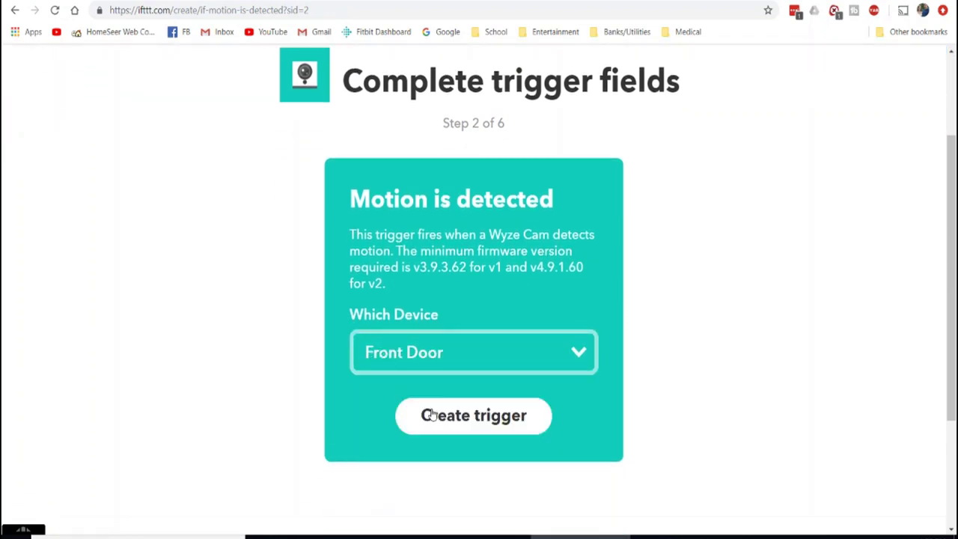
left_click(496, 429)
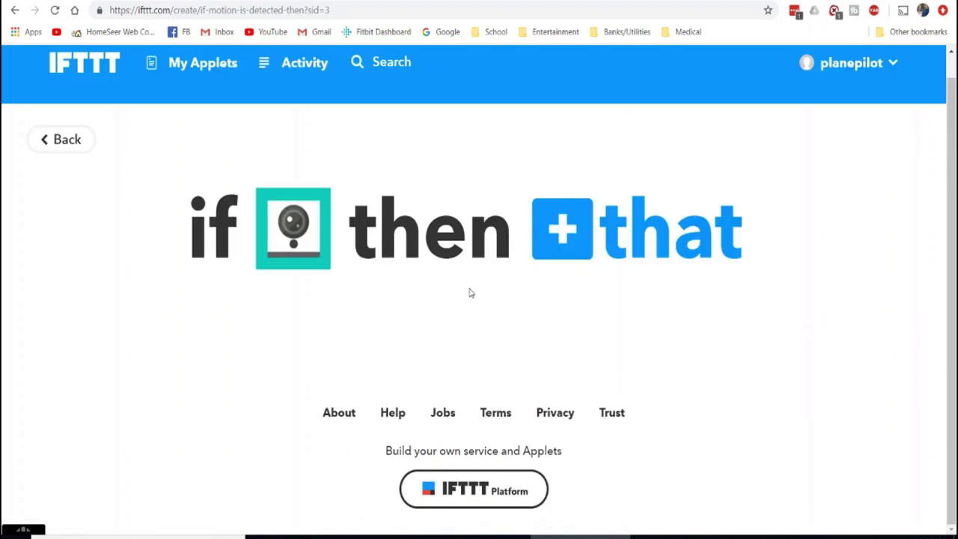
- Pick HomeSeer as the applet's action service and browse its action cards
left_click(602, 223)
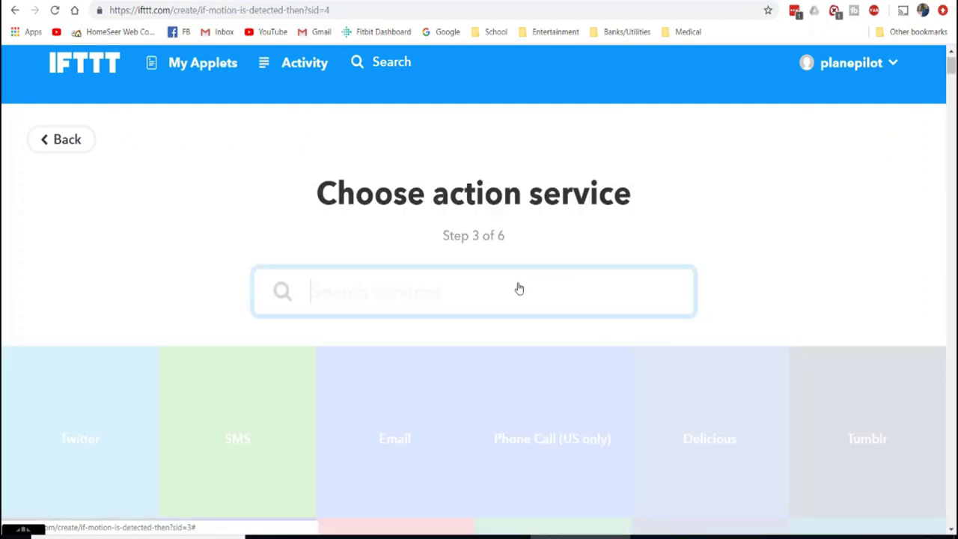
type("homese")
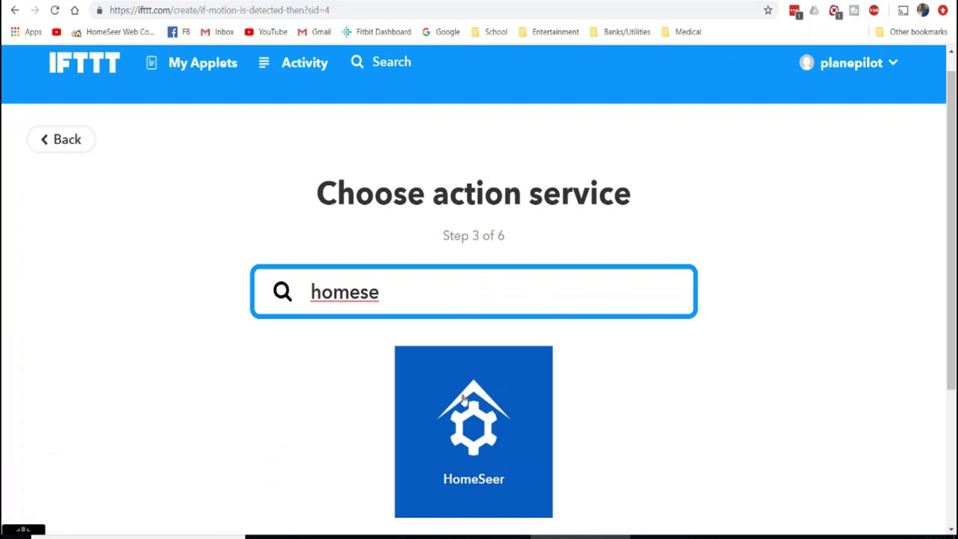
left_click(442, 458)
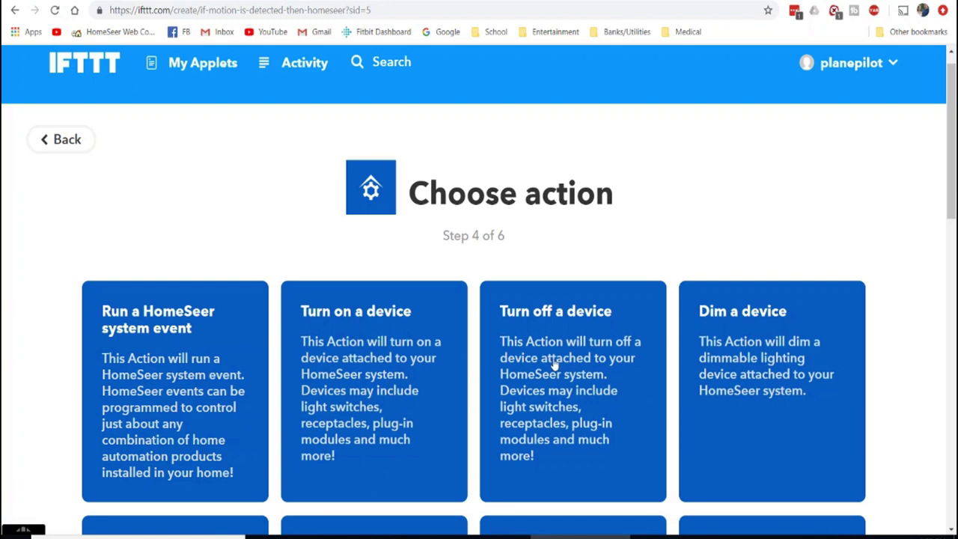
scroll(554, 364, "down", 1)
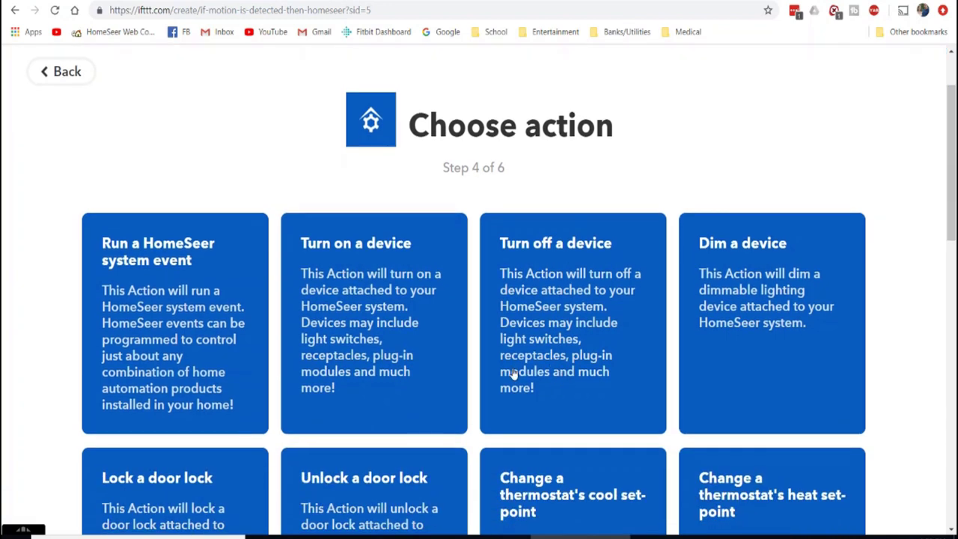
scroll(490, 380, "up", 1)
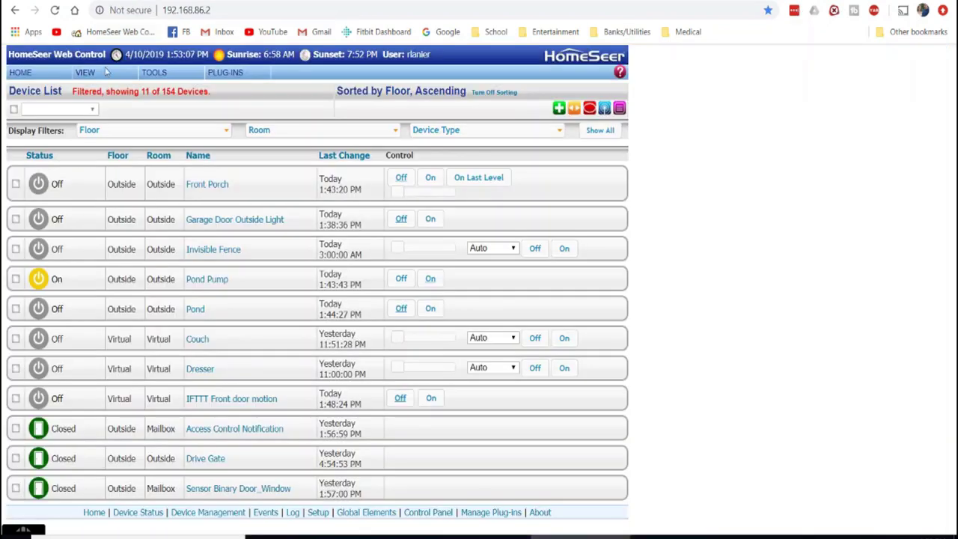
- Add an event named 'New Event - 1' to the IFTTT event group
mouse_move(107, 71)
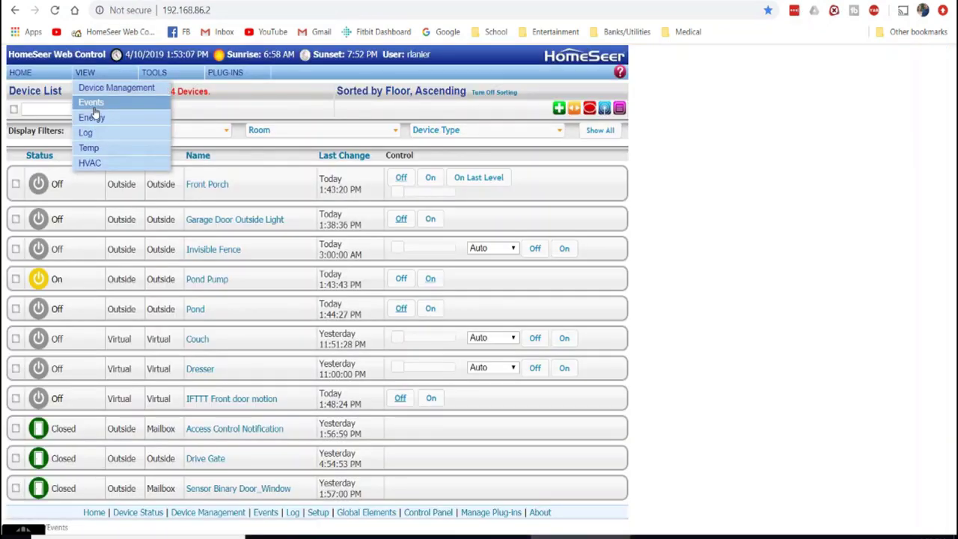
left_click(93, 103)
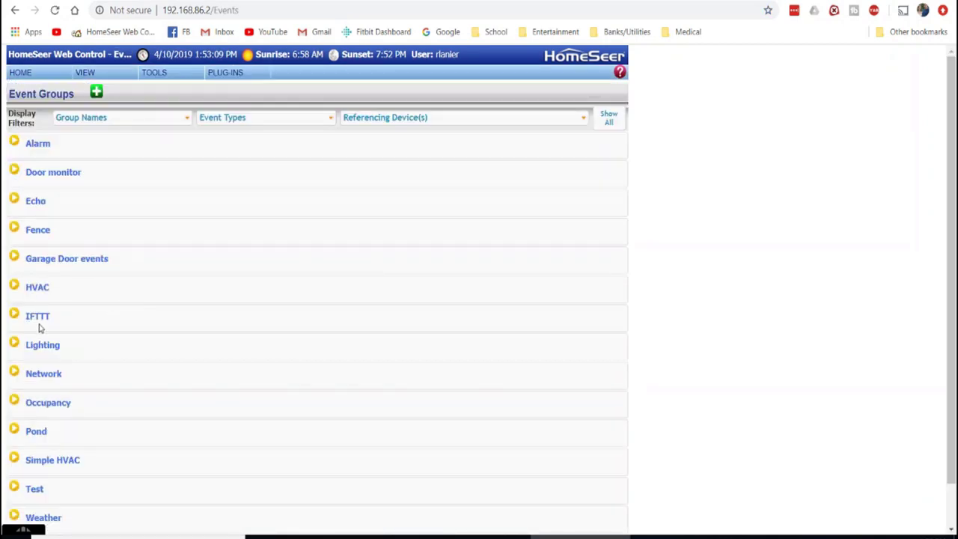
left_click(14, 315)
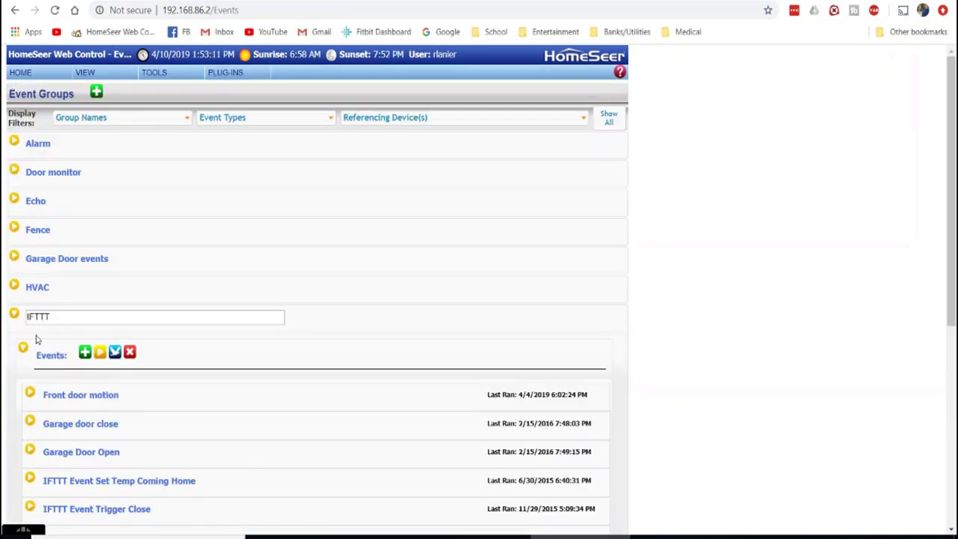
left_click(84, 357)
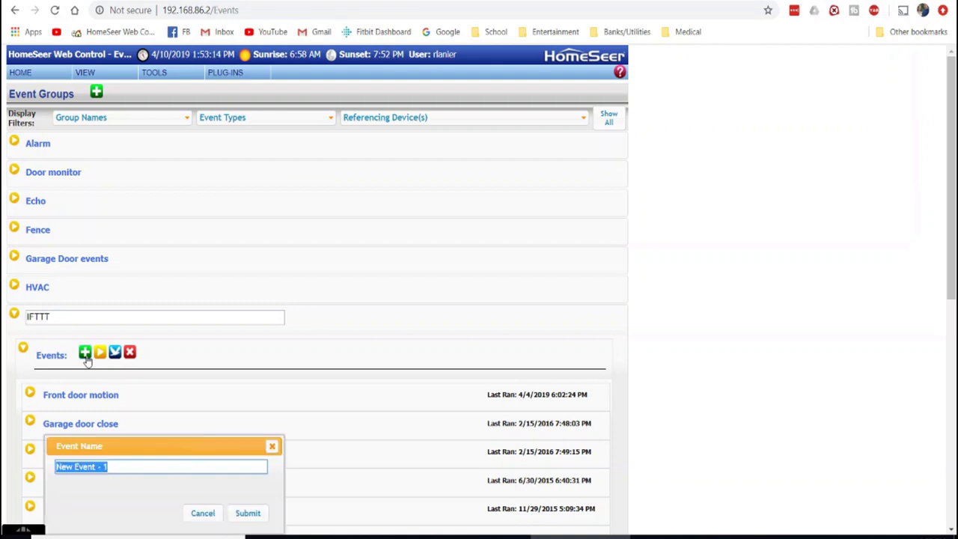
left_click(248, 514)
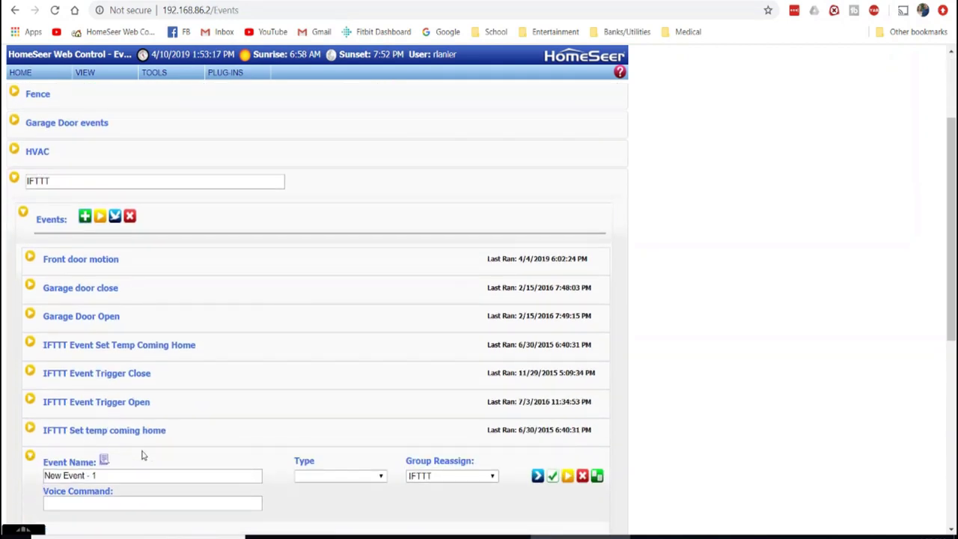
- Dismiss the IF trigger choices unchanged and collapse the New Event - 1 editor
scroll(156, 457, "down", 2)
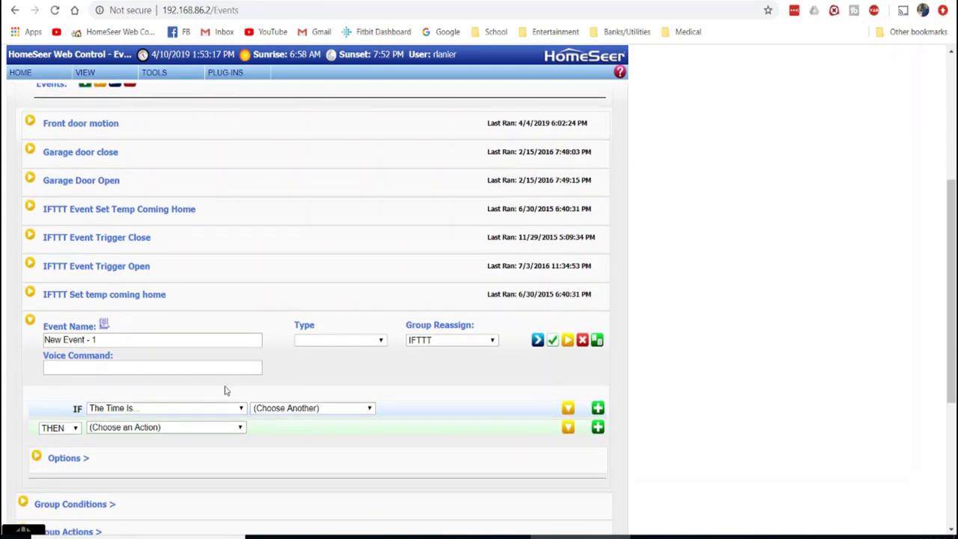
left_click(224, 409)
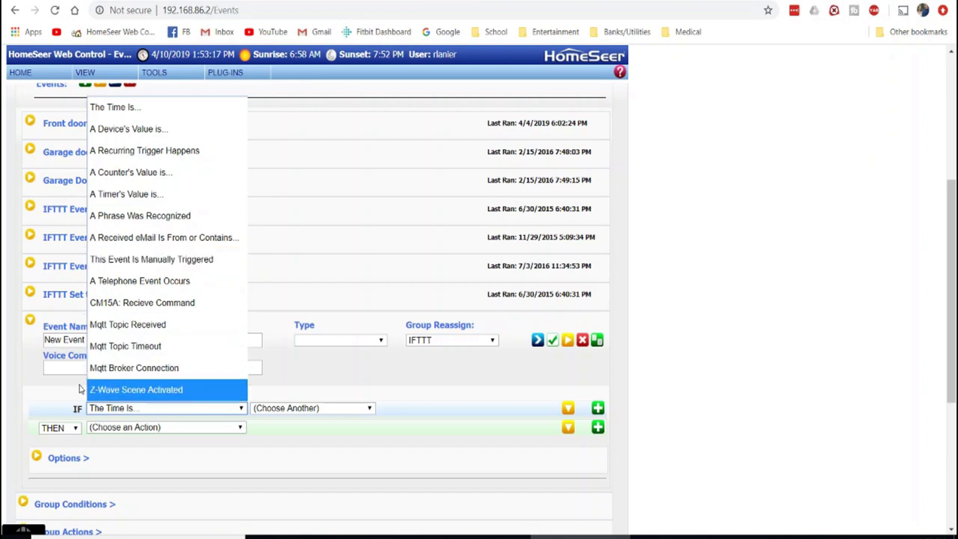
left_click(54, 383)
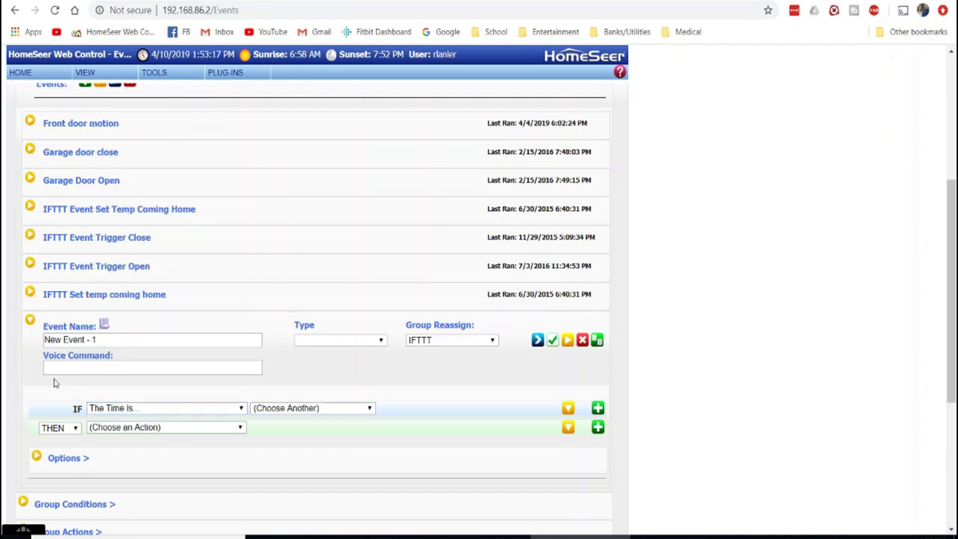
left_click(31, 321)
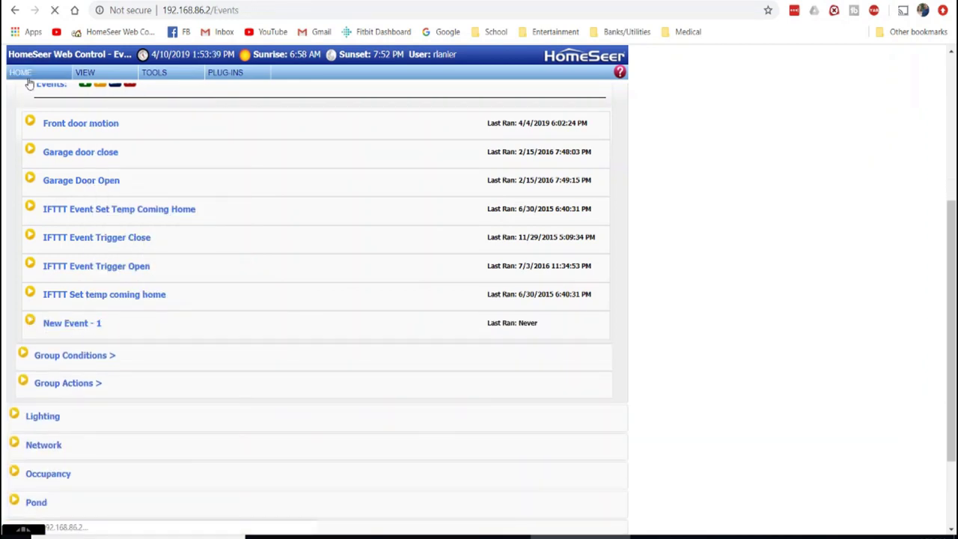
- Expand the Front door motion event in the IFTTT group to show its conditions and actions
left_click(23, 74)
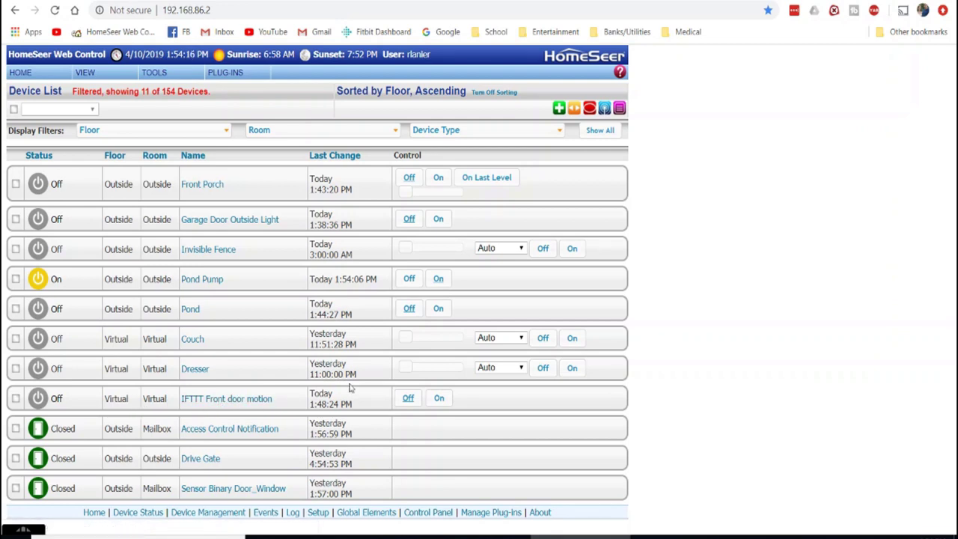
mouse_move(96, 73)
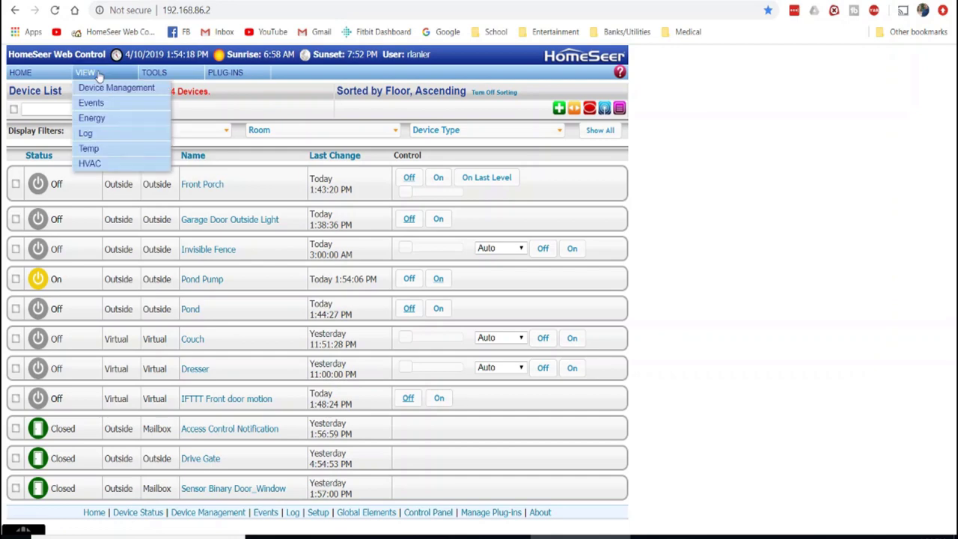
left_click(93, 103)
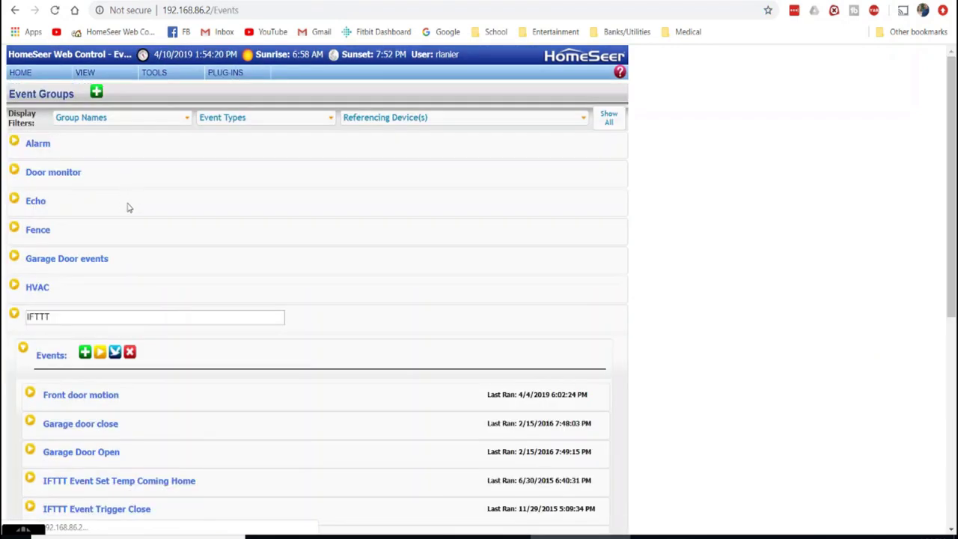
scroll(78, 305, "down", 1)
scroll(88, 306, "down", 3)
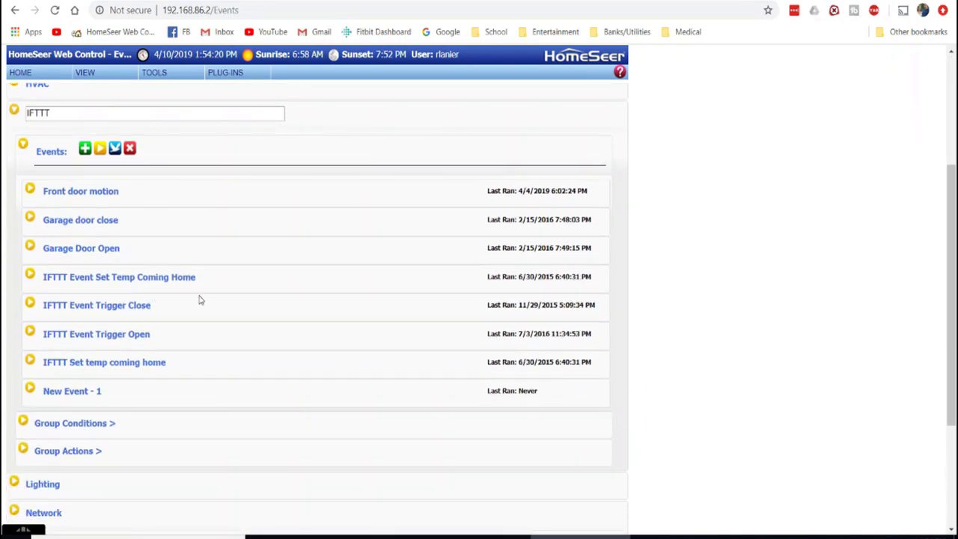
left_click(30, 192)
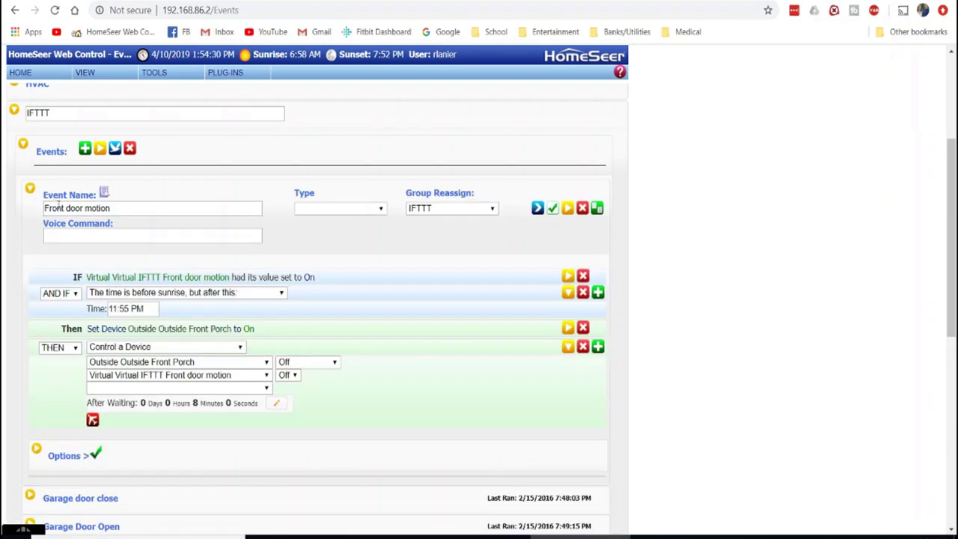
scroll(56, 207, "down", 2)
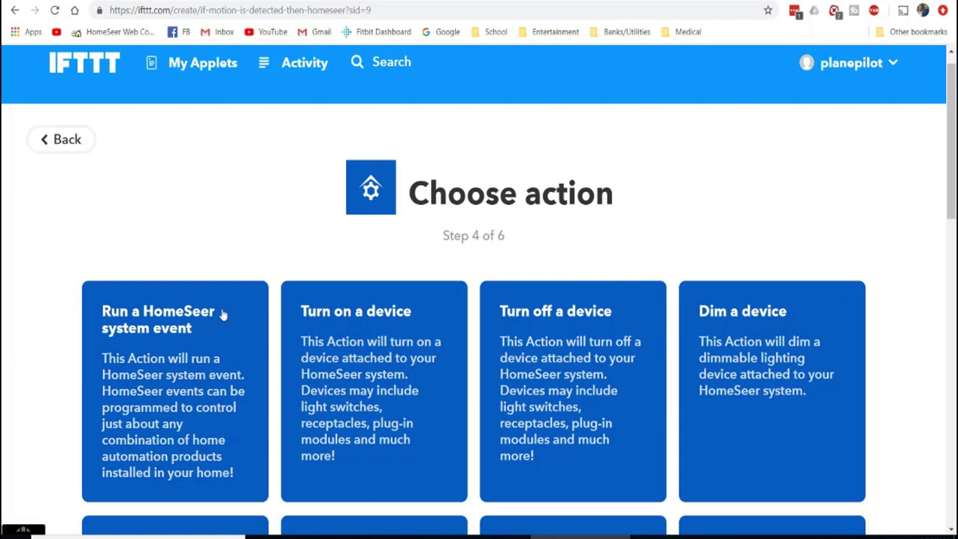
- Set the action to 'Turn on a device' for Virtual:Virtual:IFTTT Front door motion and create it
left_click(314, 320)
scroll(312, 319, "down", 2)
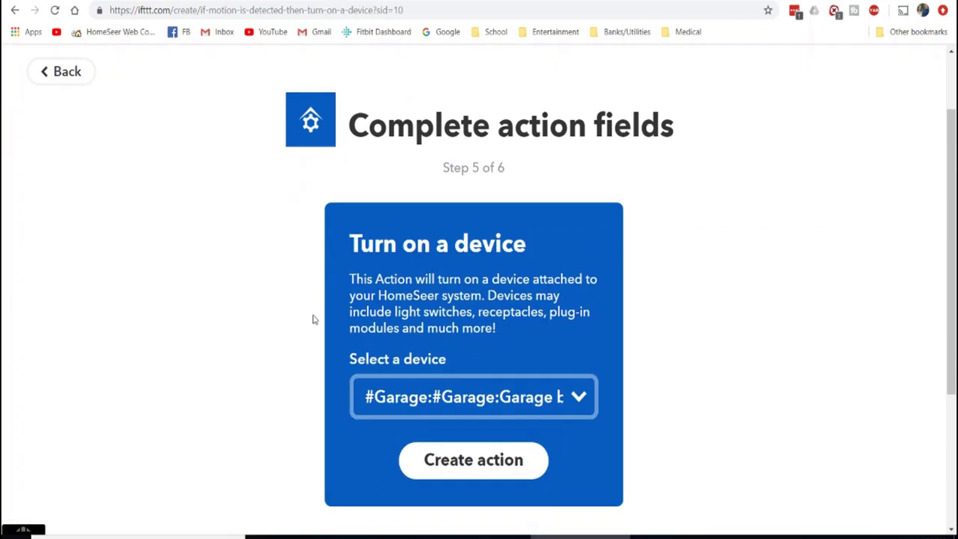
left_click(428, 335)
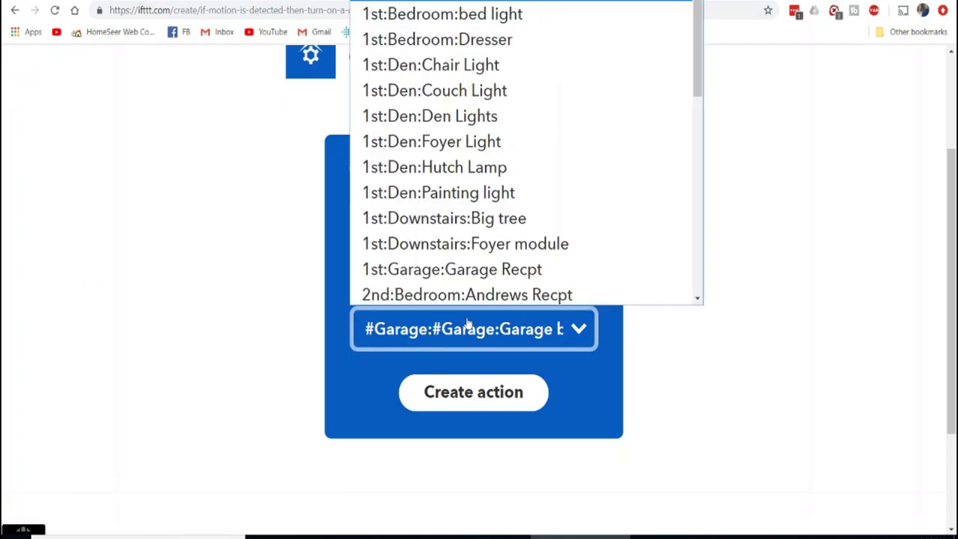
scroll(506, 257, "down", 7)
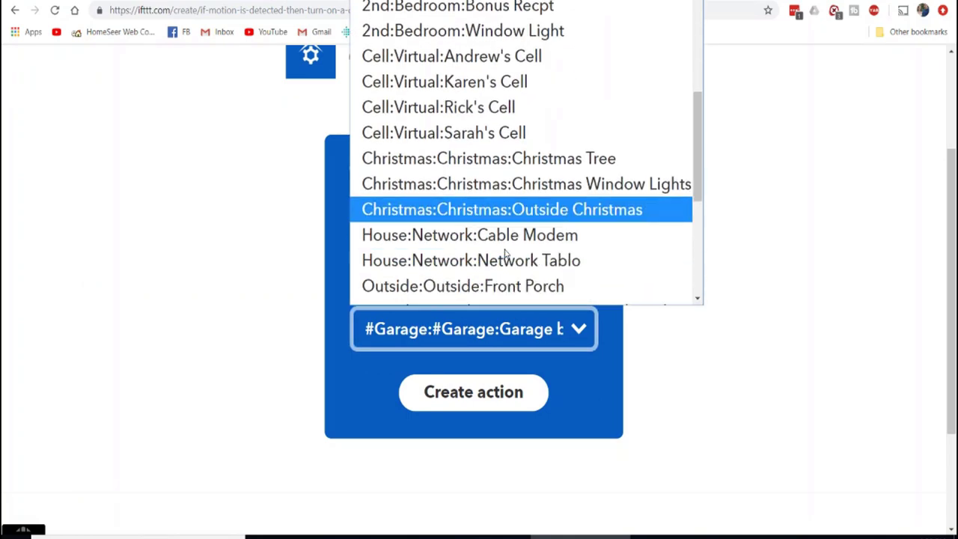
scroll(507, 257, "down", 1)
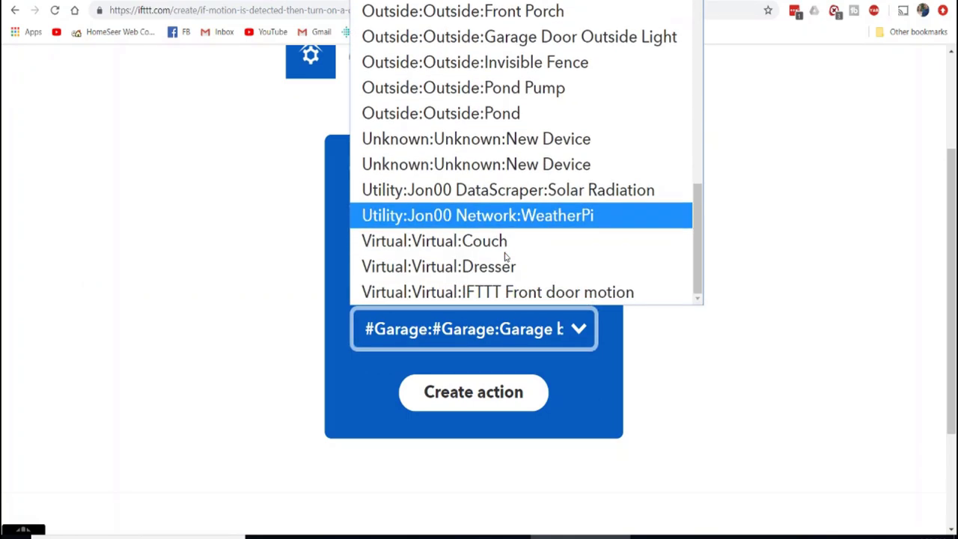
left_click(481, 292)
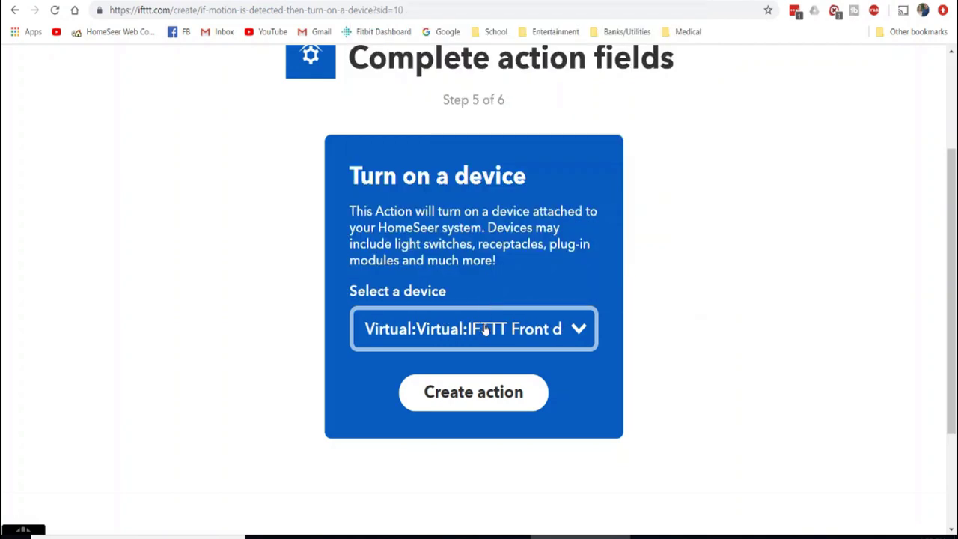
left_click(472, 397)
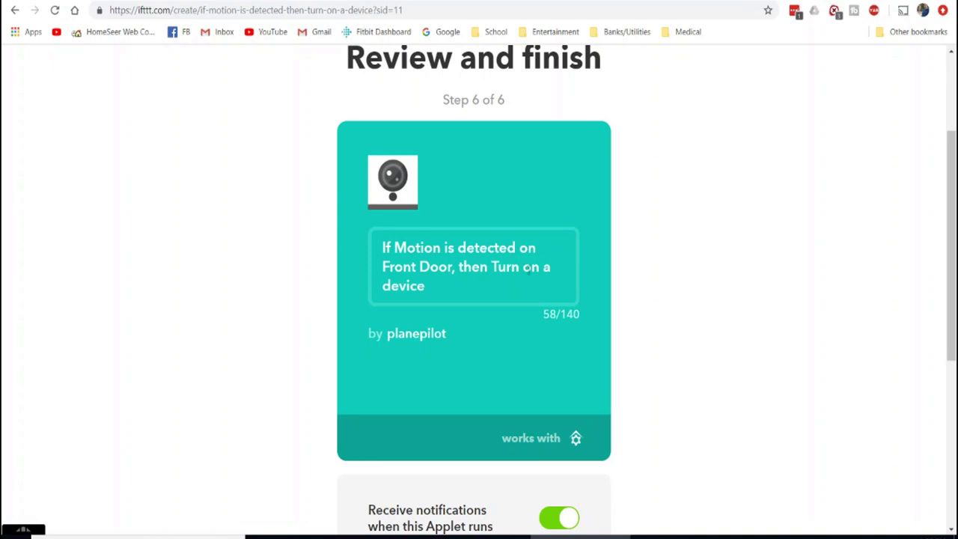
- Switch the IFTTT Front door motion device On from the HomeSeer Device List
left_click(64, 3)
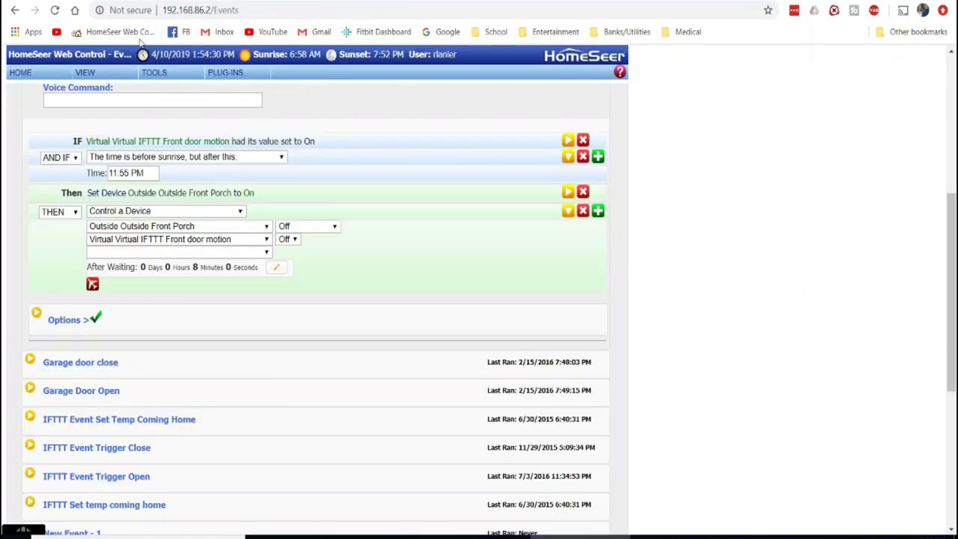
left_click(21, 72)
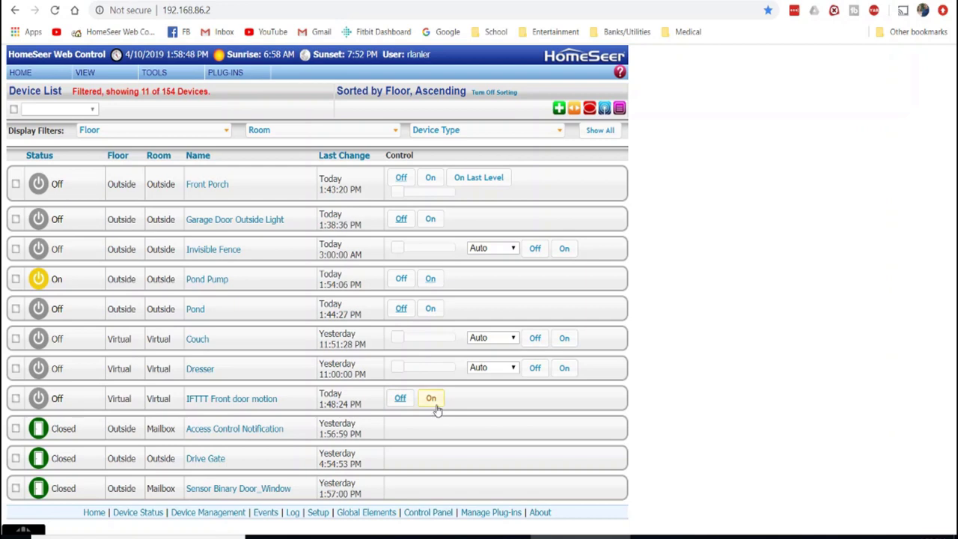
left_click(436, 405)
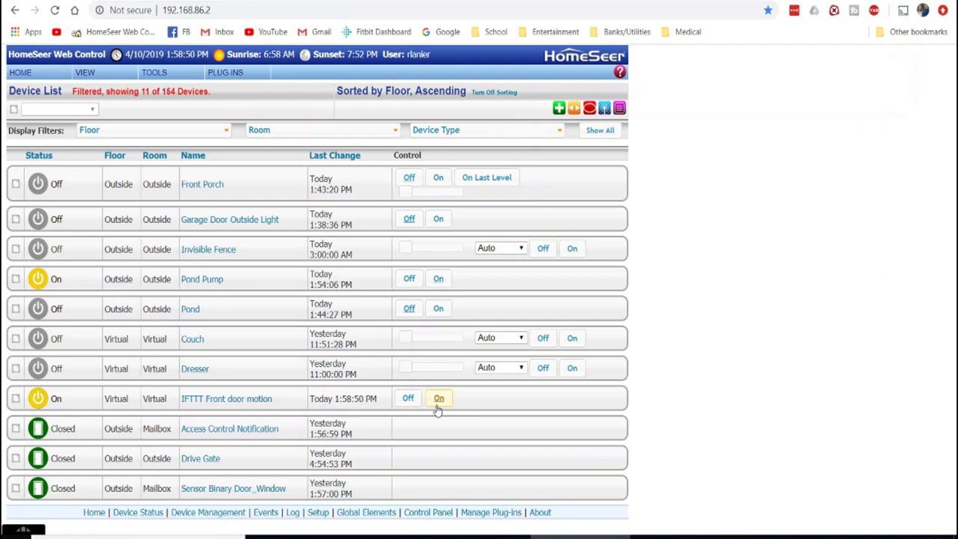
- Open the Front door motion event and delete its AND IF condition and Front Porch On action
mouse_move(86, 73)
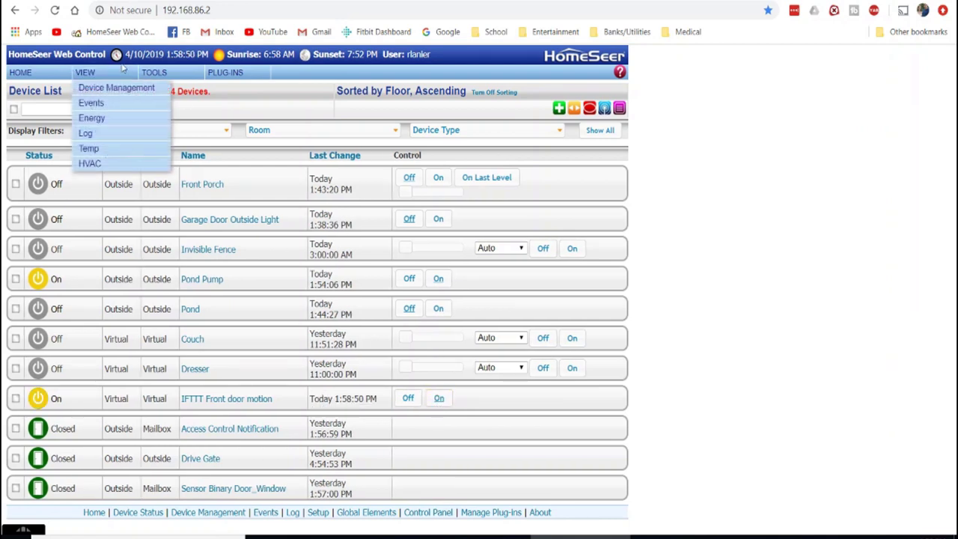
left_click(94, 105)
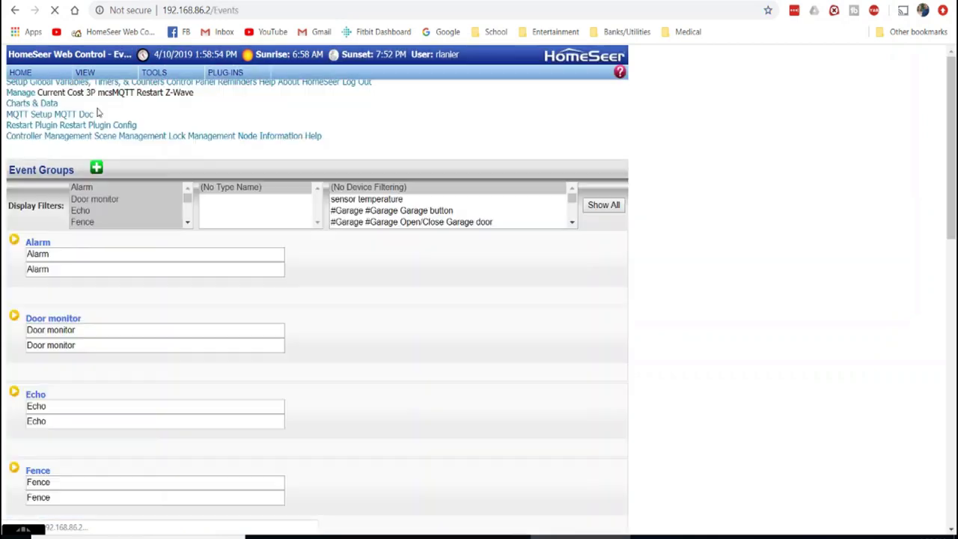
left_click(14, 315)
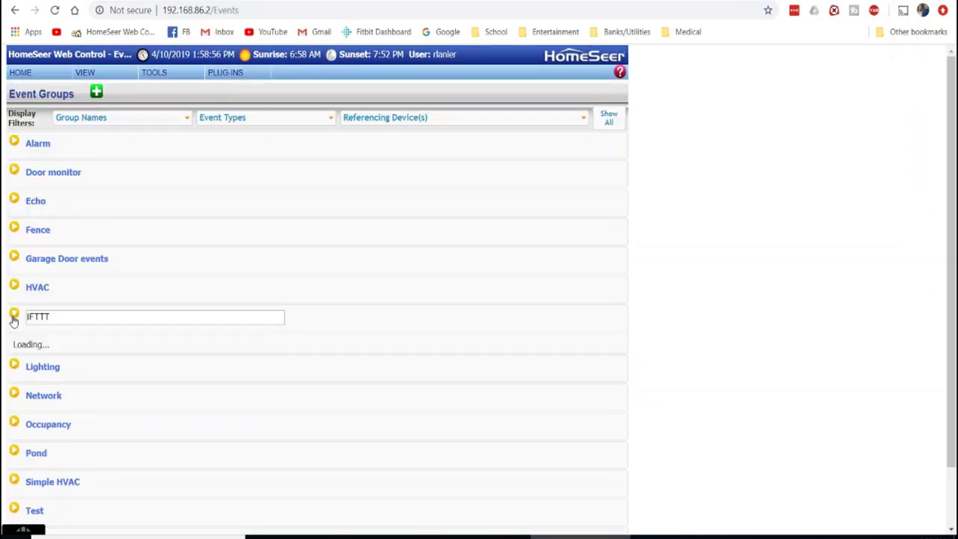
scroll(30, 320, "down", 2)
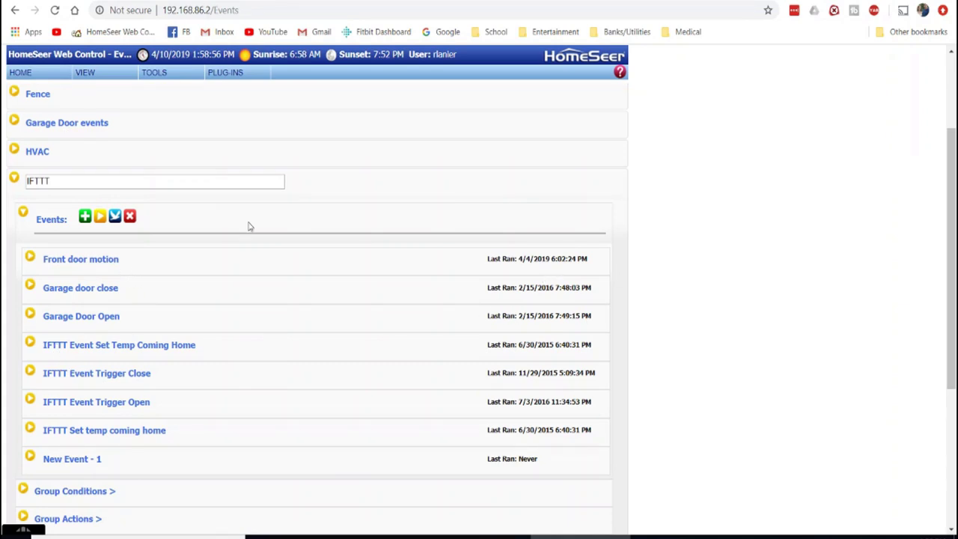
left_click(31, 257)
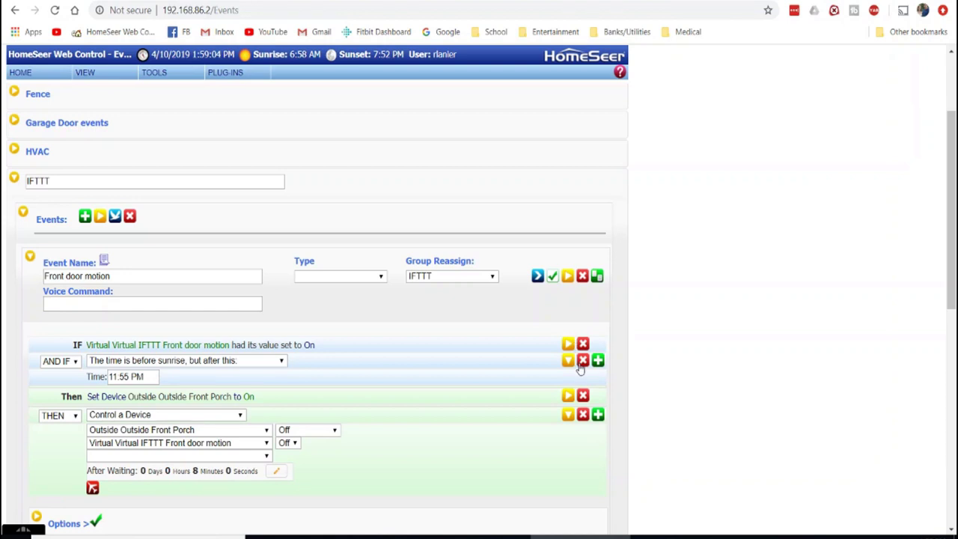
left_click(583, 362)
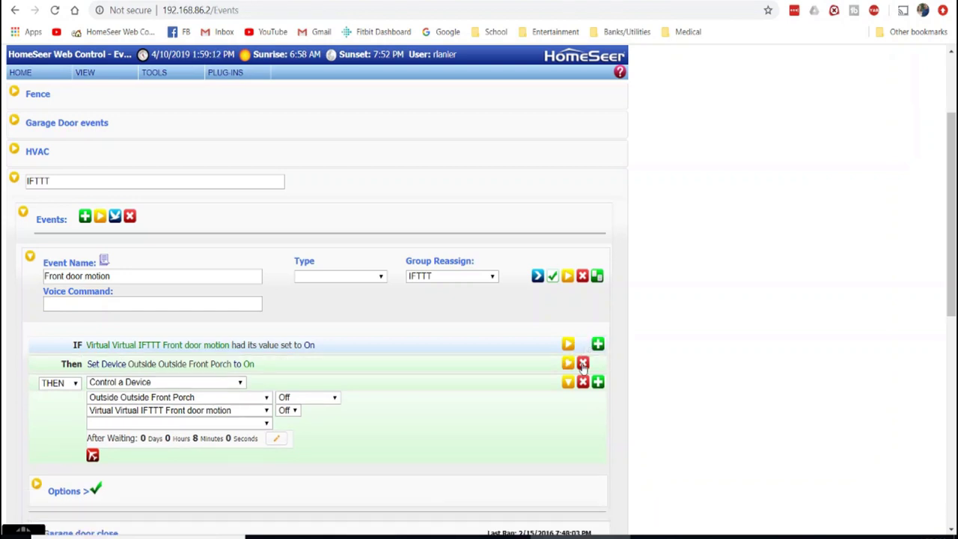
left_click(583, 364)
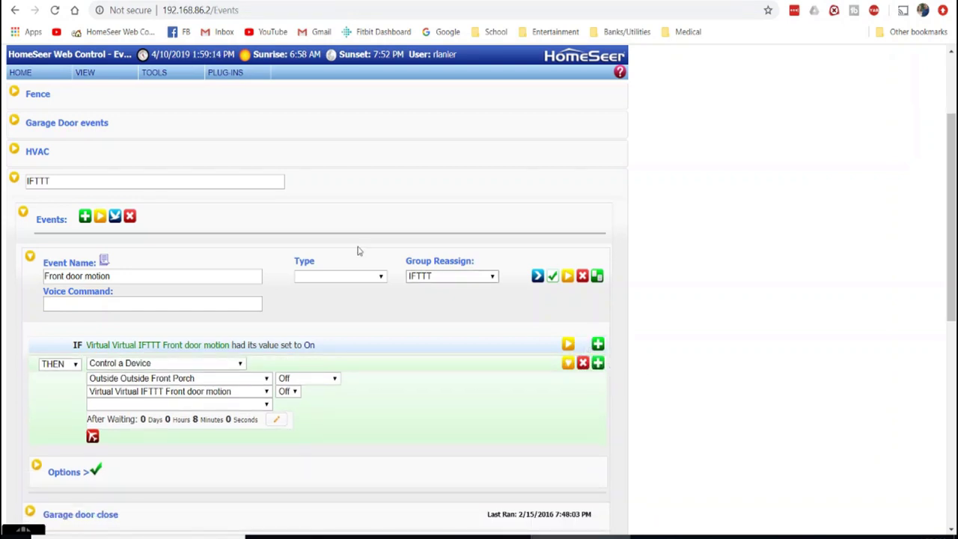
- Switch the IFTTT Front door motion device Off and then back On
left_click(23, 73)
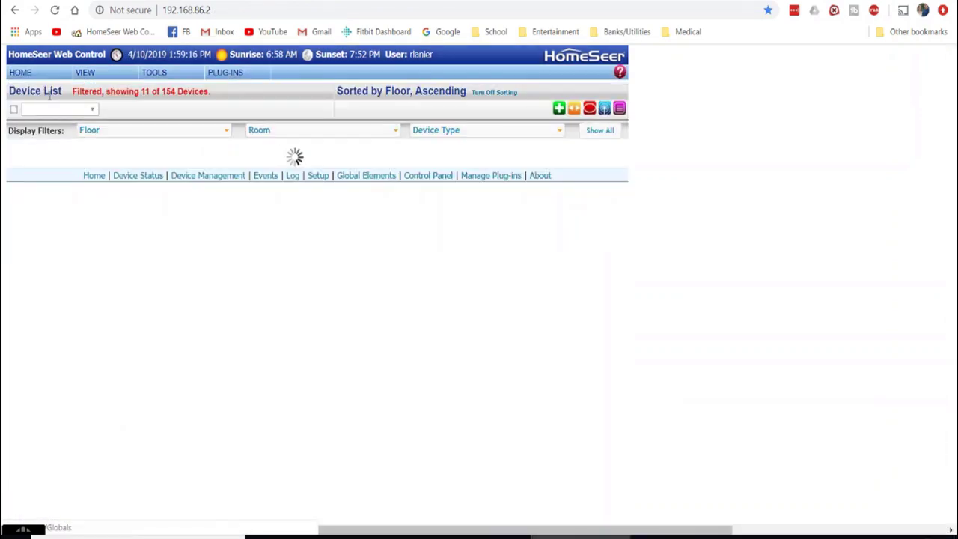
mouse_move(80, 74)
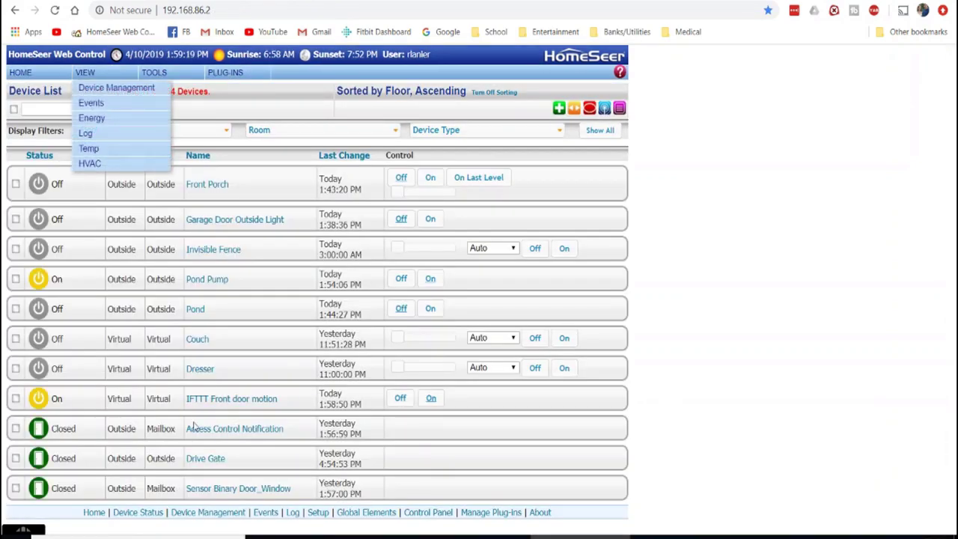
left_click(401, 399)
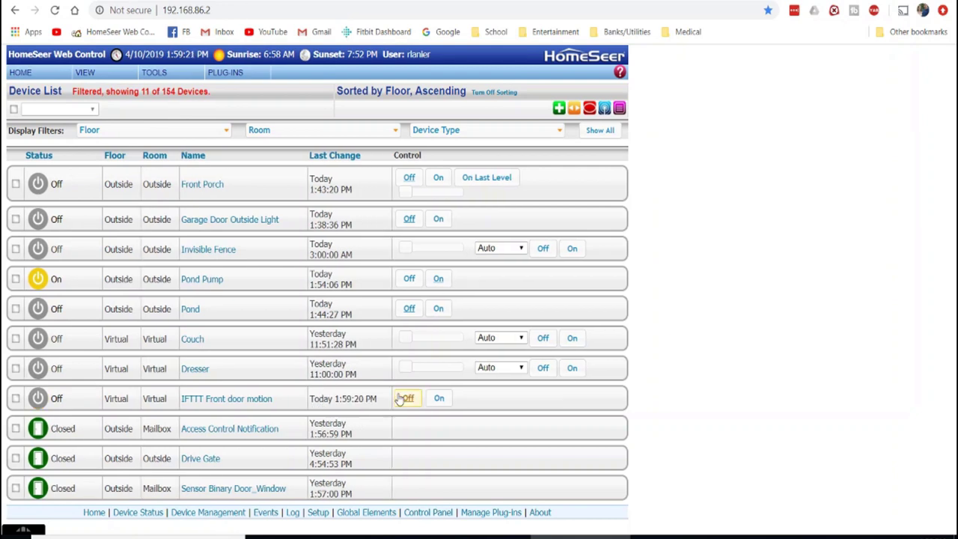
left_click(439, 400)
- Open the Front door motion event in the IFTTT group for editing
mouse_move(89, 75)
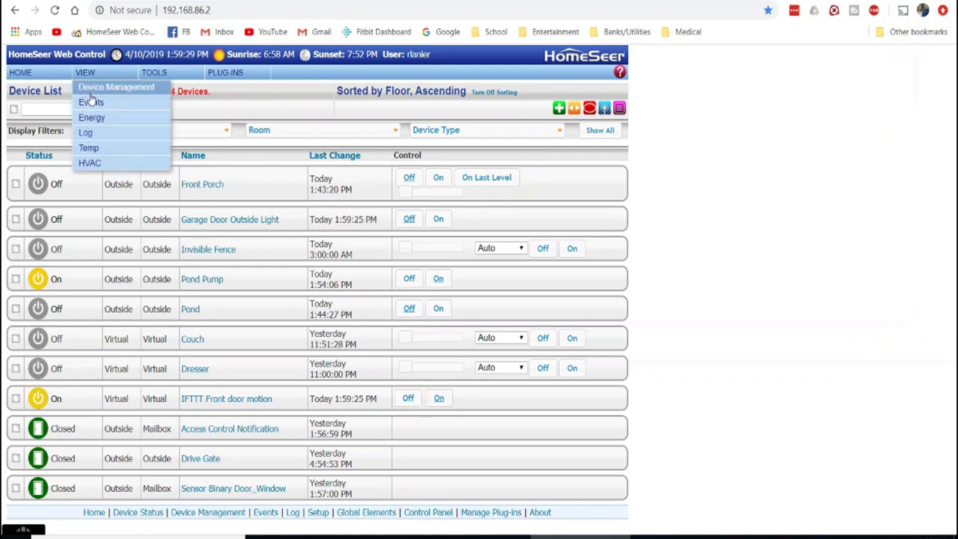
left_click(91, 102)
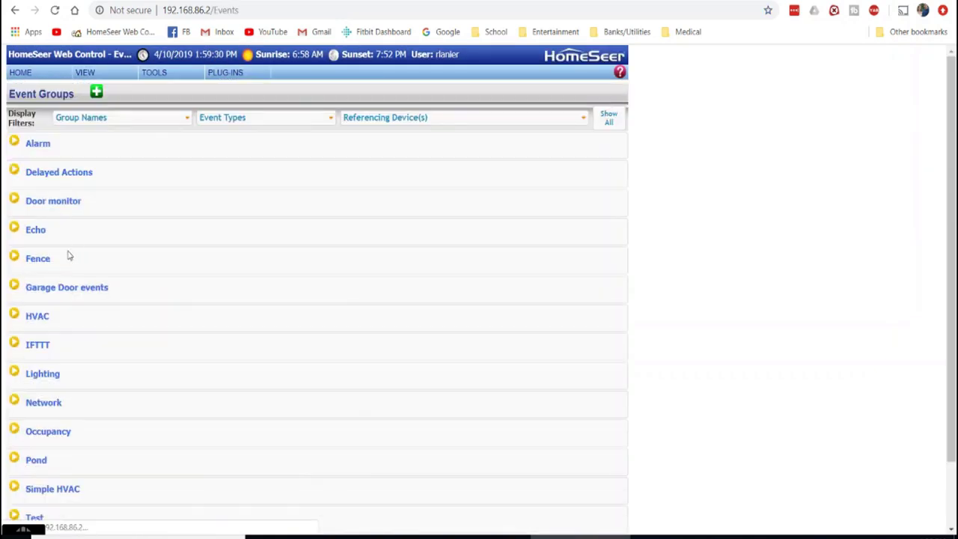
left_click(16, 345)
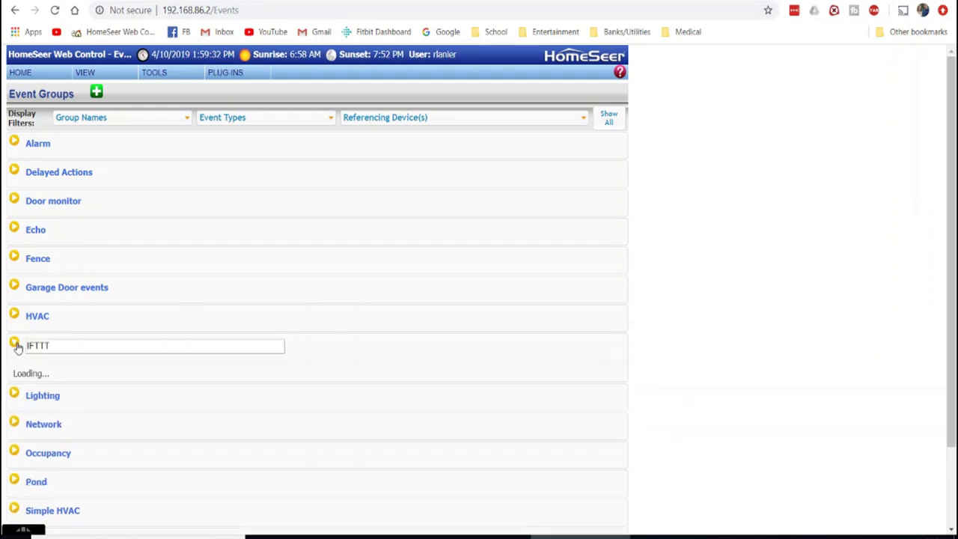
scroll(368, 359, "down", 1)
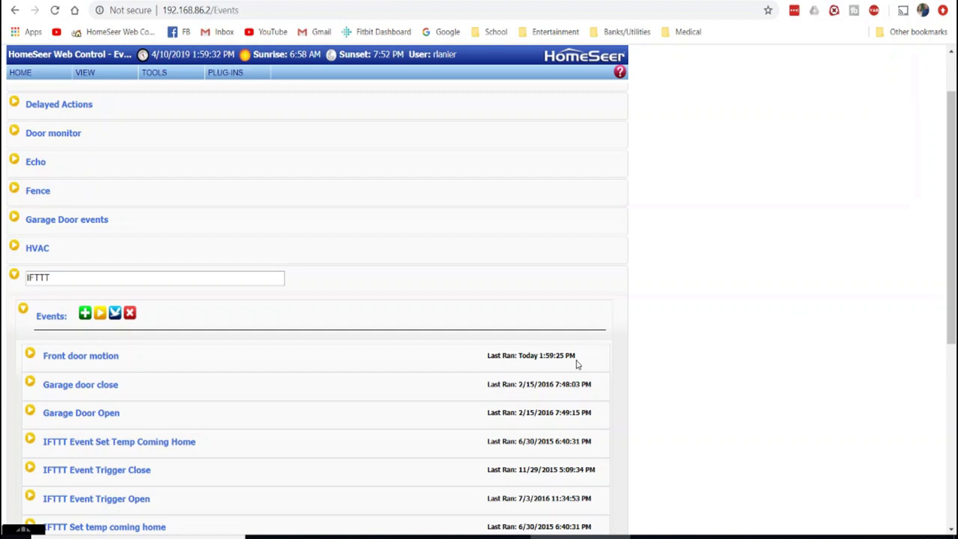
left_click(29, 354)
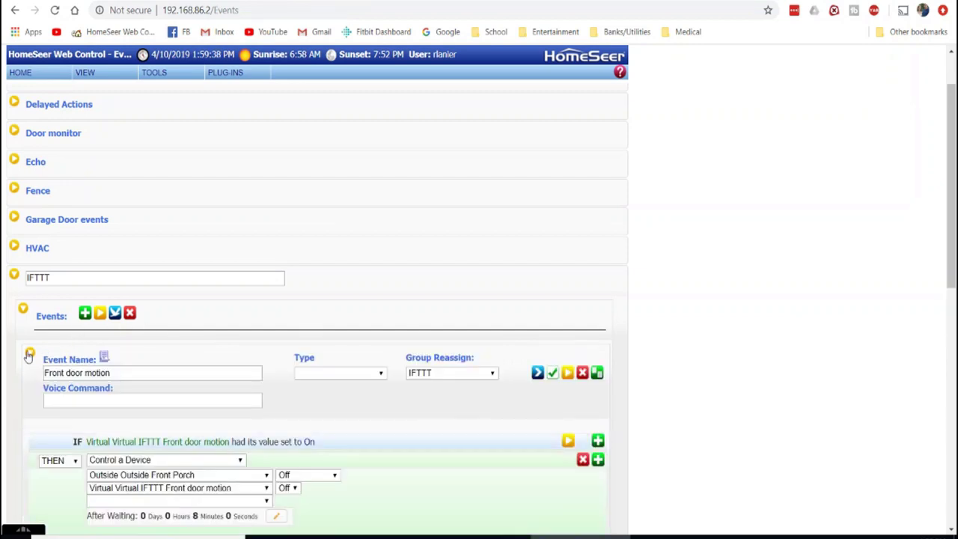
scroll(321, 443, "down", 1)
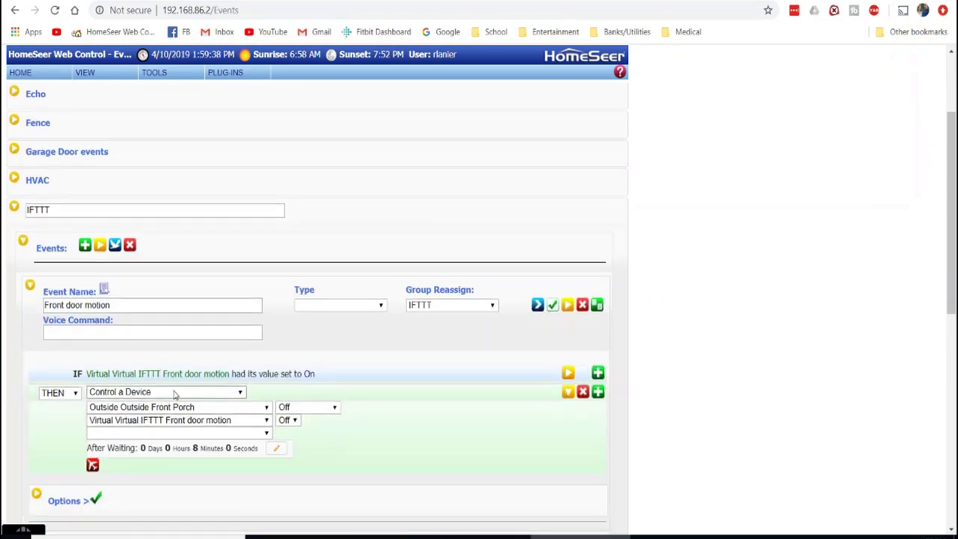
- Add an 'AND IF the time is after 11:59 PM' condition, then start a second time condition
left_click(598, 375)
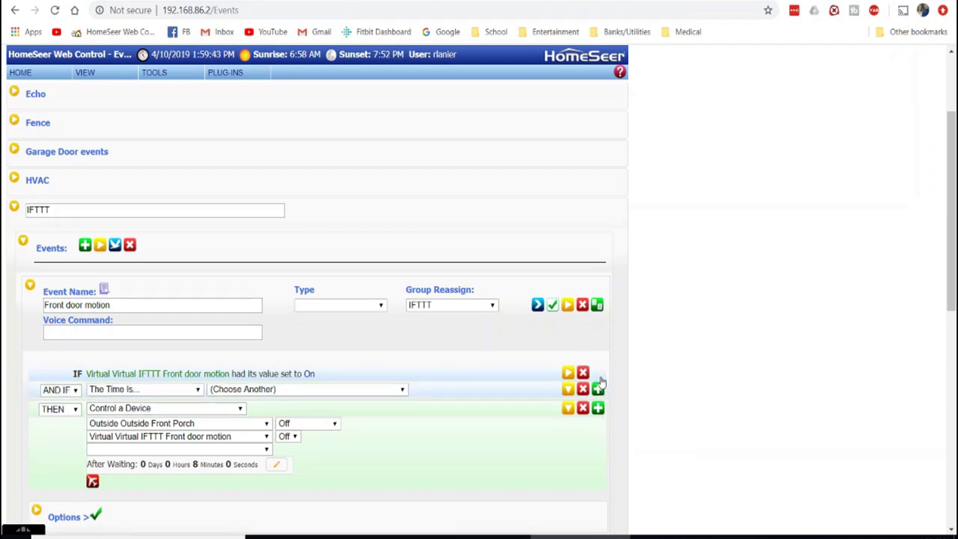
left_click(198, 394)
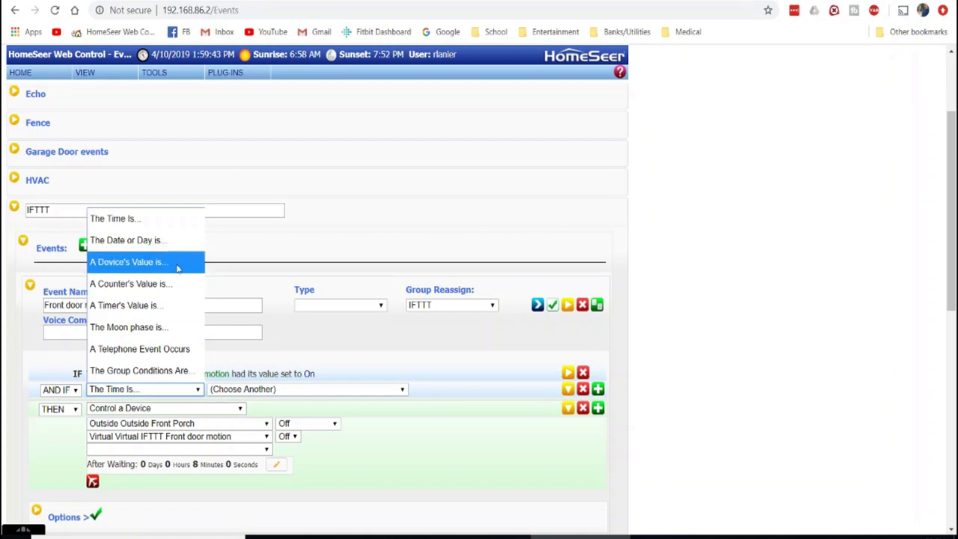
left_click(159, 220)
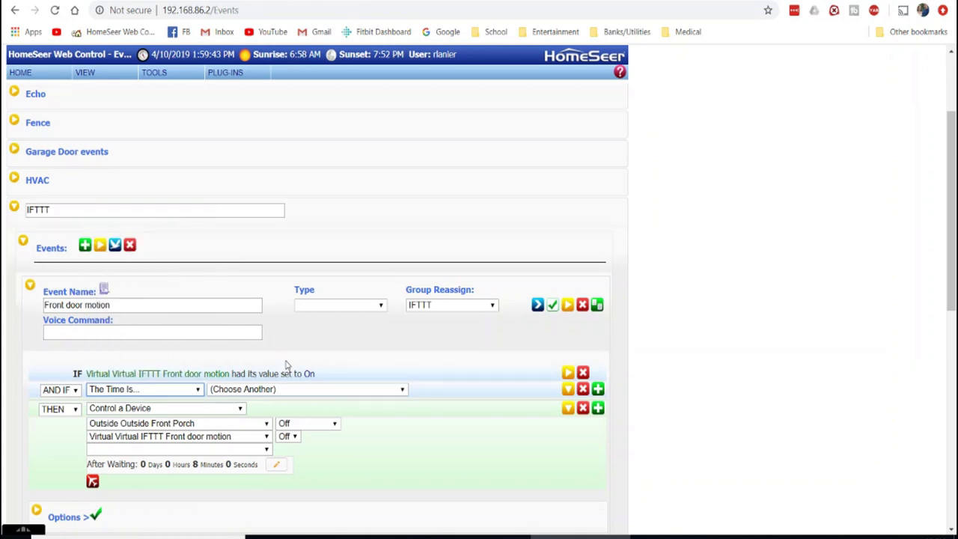
left_click(288, 391)
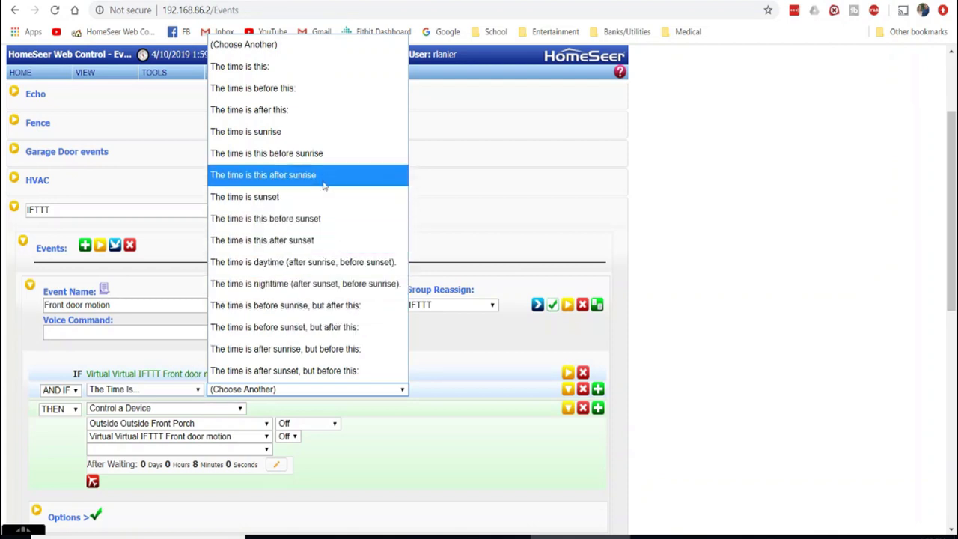
left_click(298, 110)
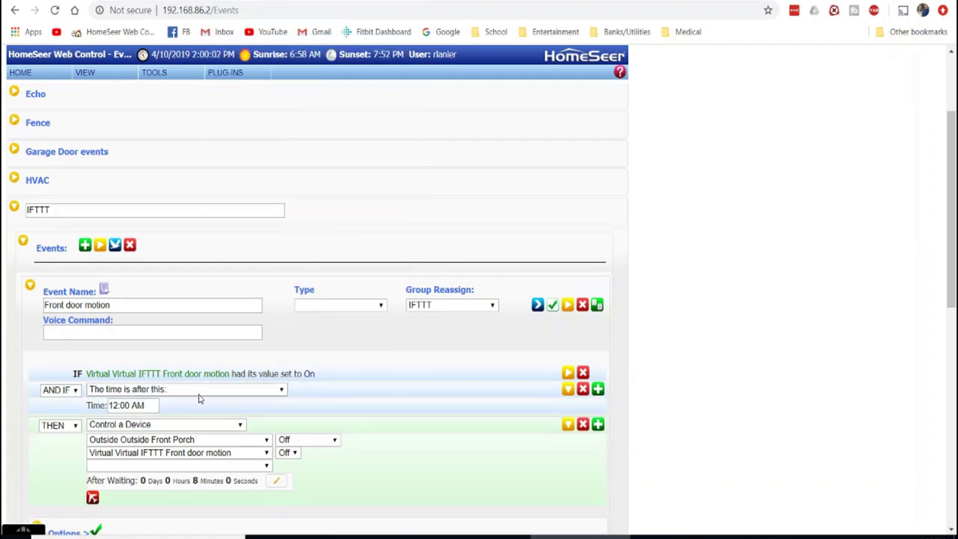
left_click(150, 405)
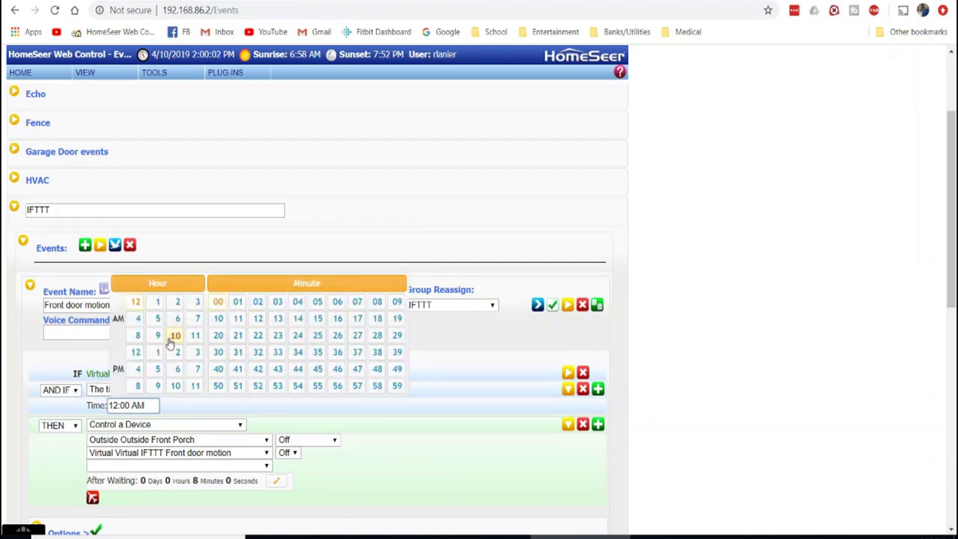
left_click(195, 385)
left_click(395, 387)
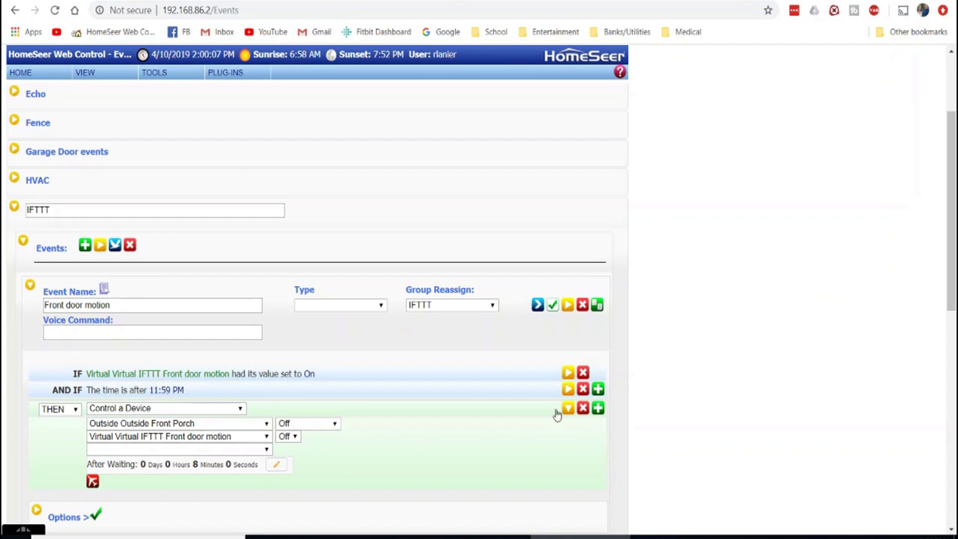
left_click(599, 389)
left_click(316, 406)
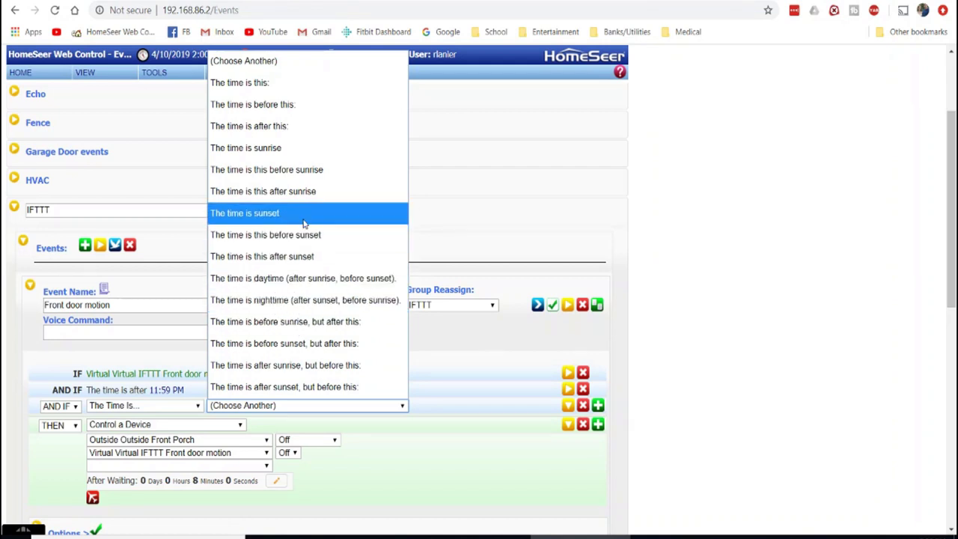
- Add a 'The time is this before sunrise' condition to the Front door motion event
left_click(301, 180)
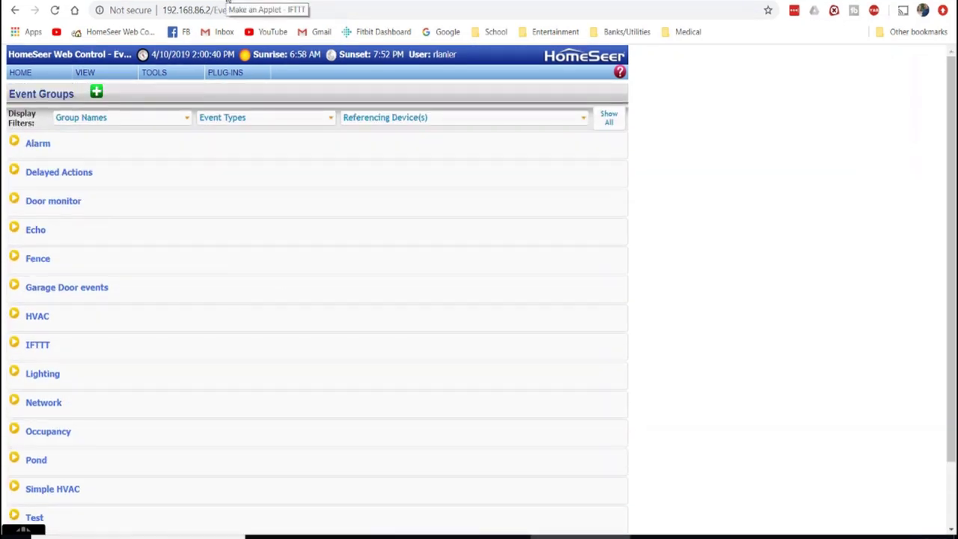
- Return to the HOME Device List showing the porch light and IFTTT Front door motion statuses
left_click(39, 76)
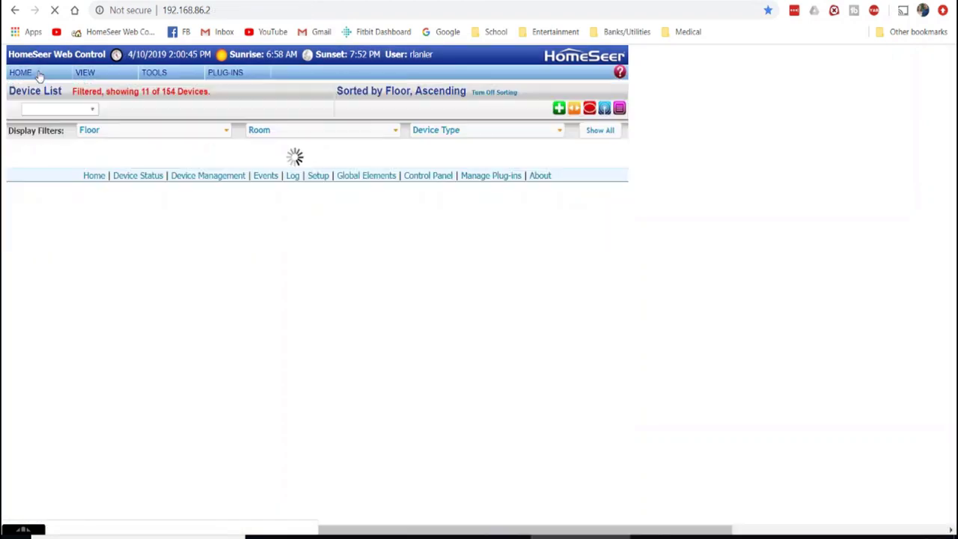